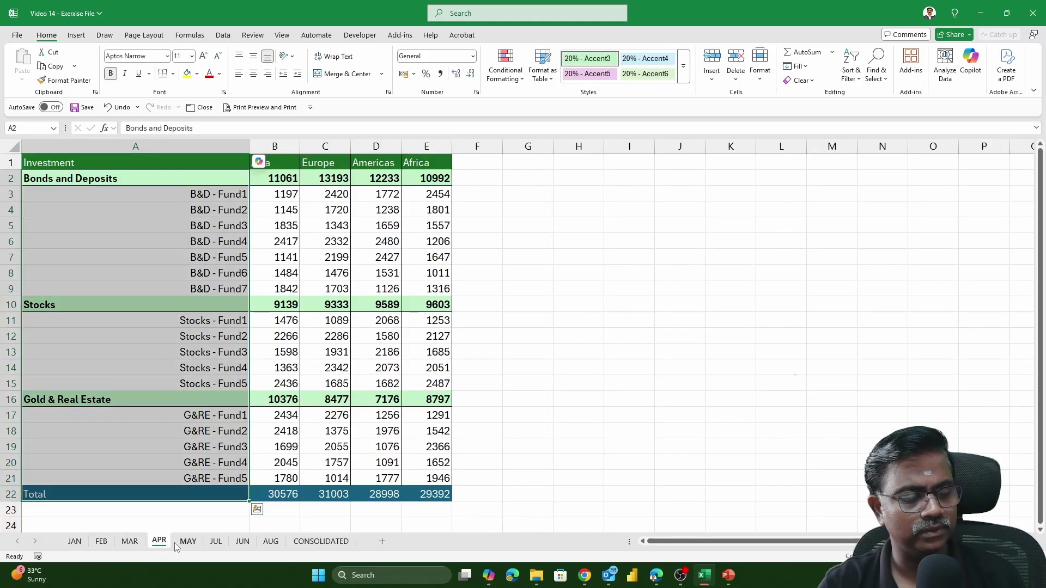
# Compare the investment rows and region columns across the APR, MAY, JAN, FEB and MAR sheets
pyautogui.click(235, 415)
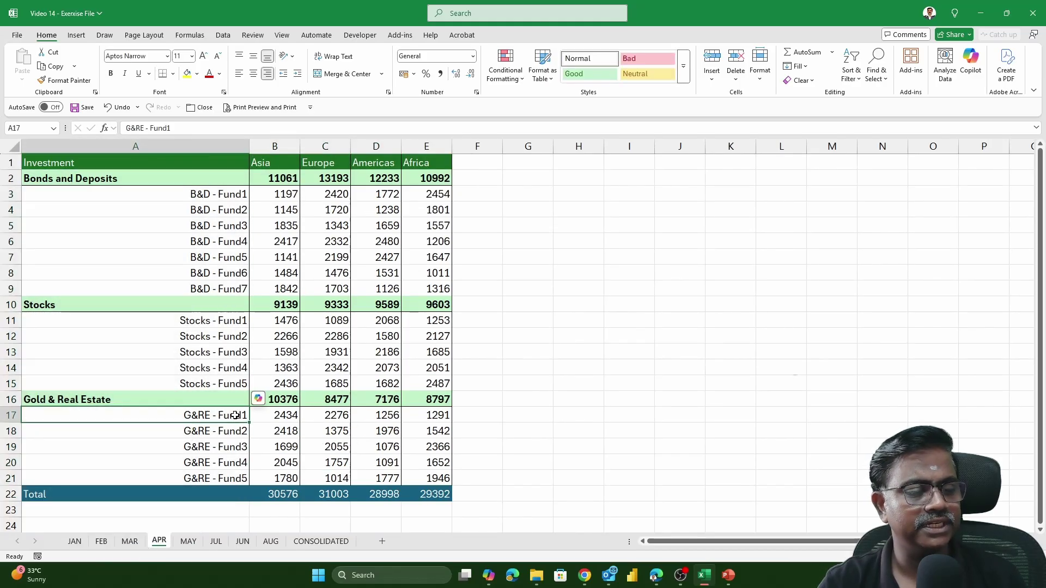
pyautogui.click(191, 542)
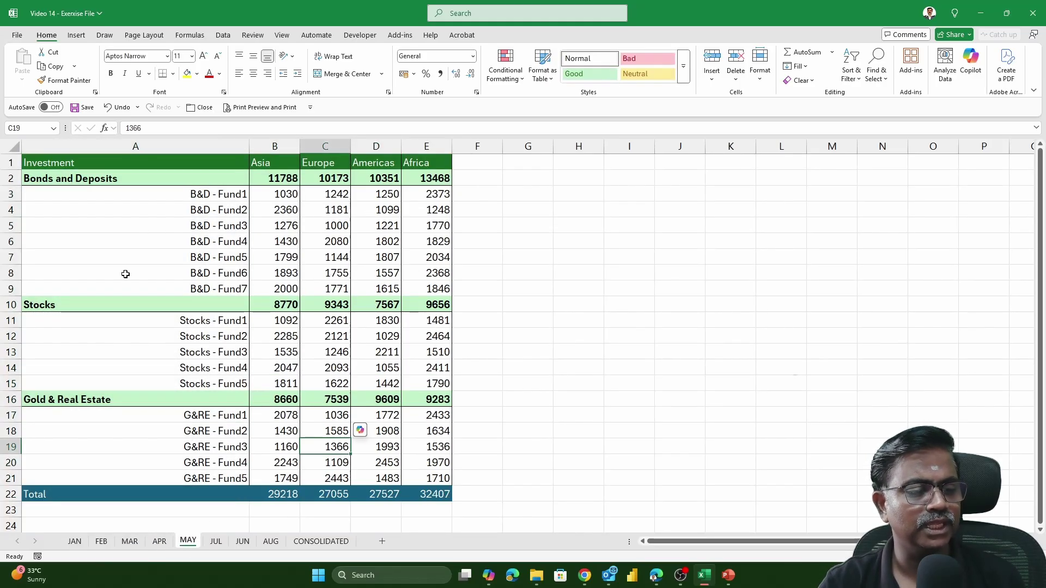
pyautogui.moveTo(158, 167); pyautogui.dragTo(190, 494)
pyautogui.moveTo(288, 178); pyautogui.dragTo(434, 493)
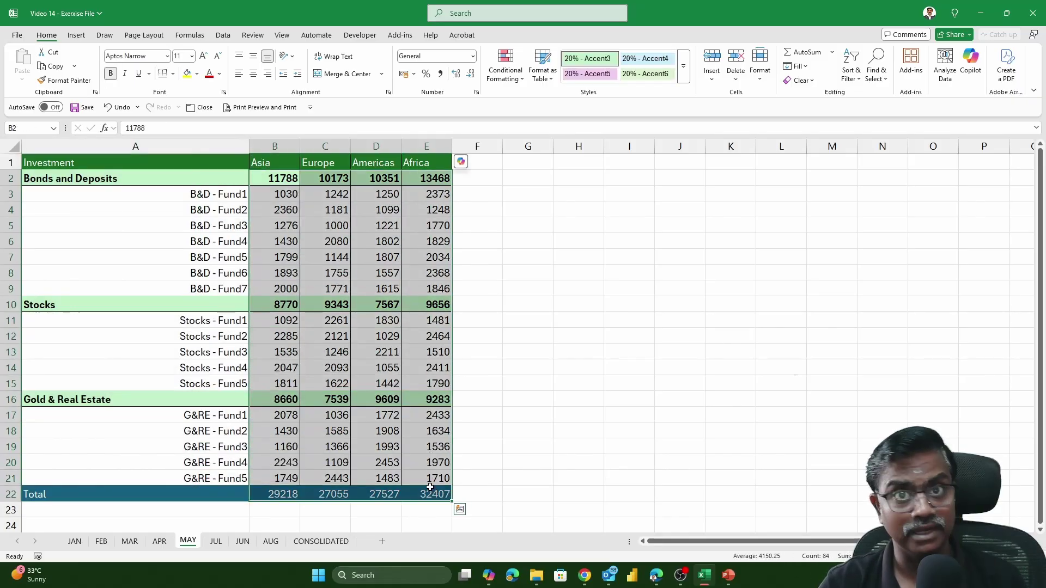
pyautogui.click(74, 543)
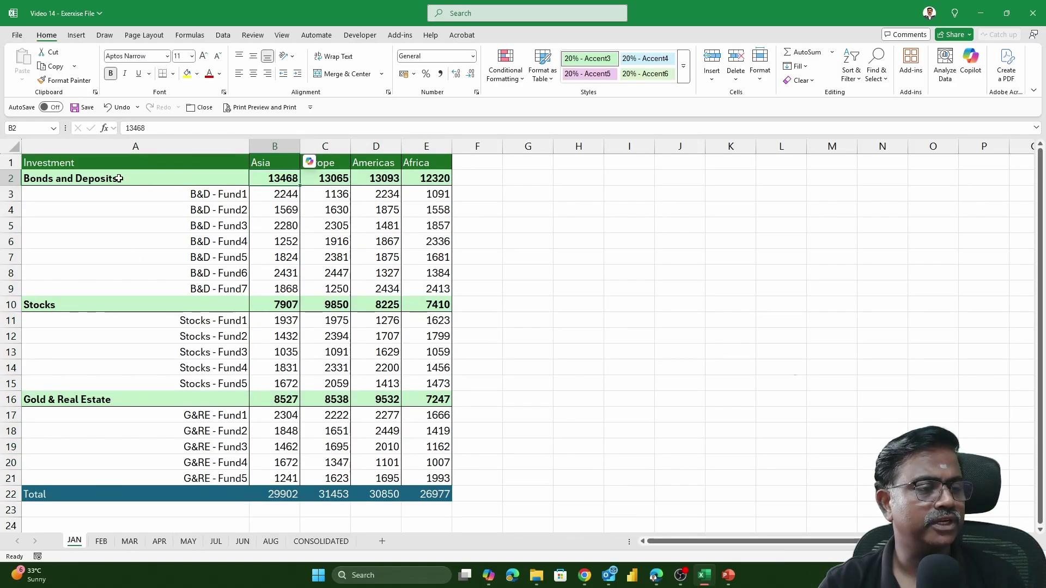
pyautogui.moveTo(131, 158); pyautogui.dragTo(142, 493)
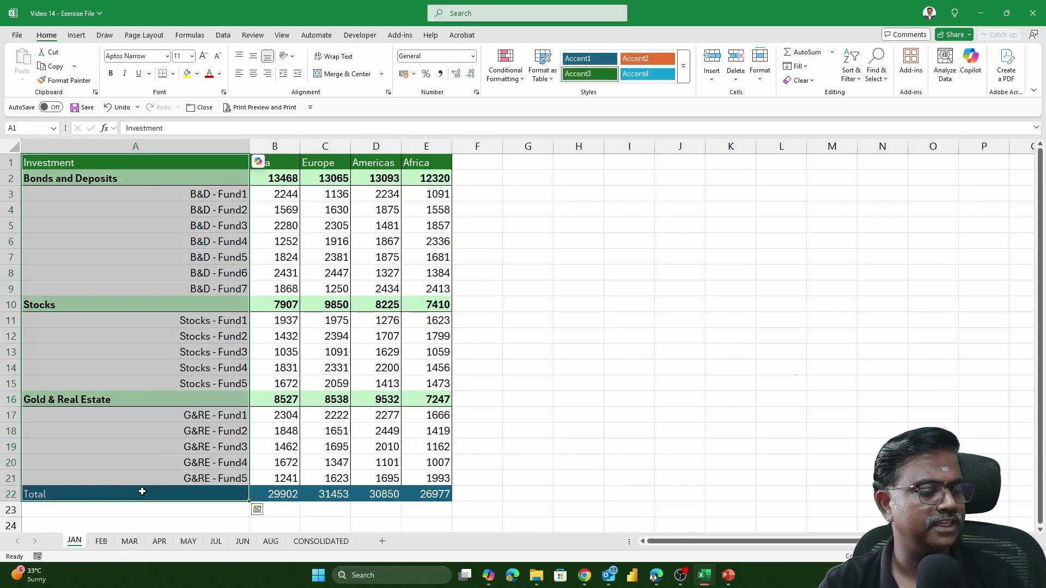
pyautogui.click(101, 542)
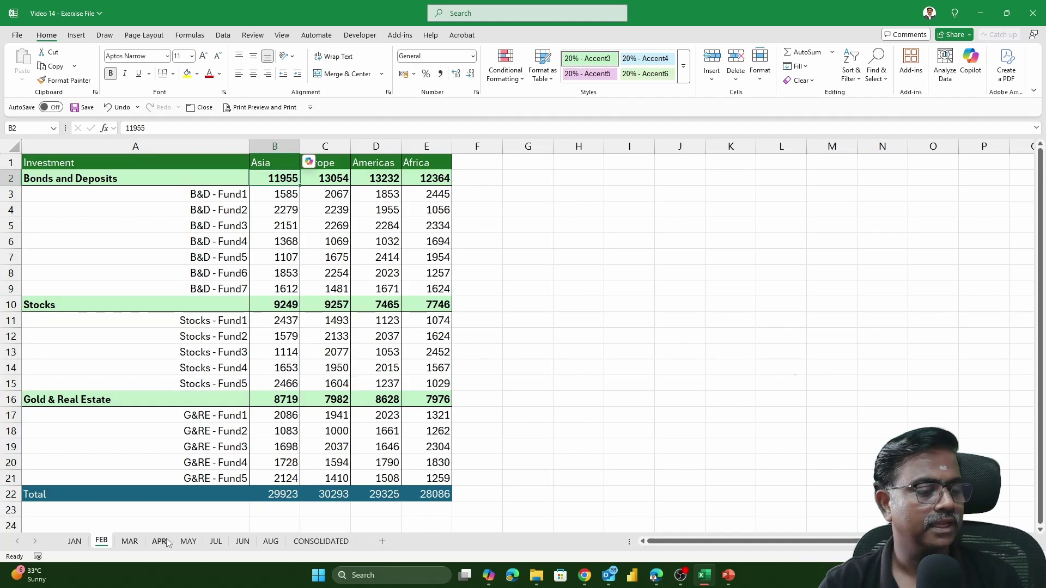
pyautogui.click(130, 542)
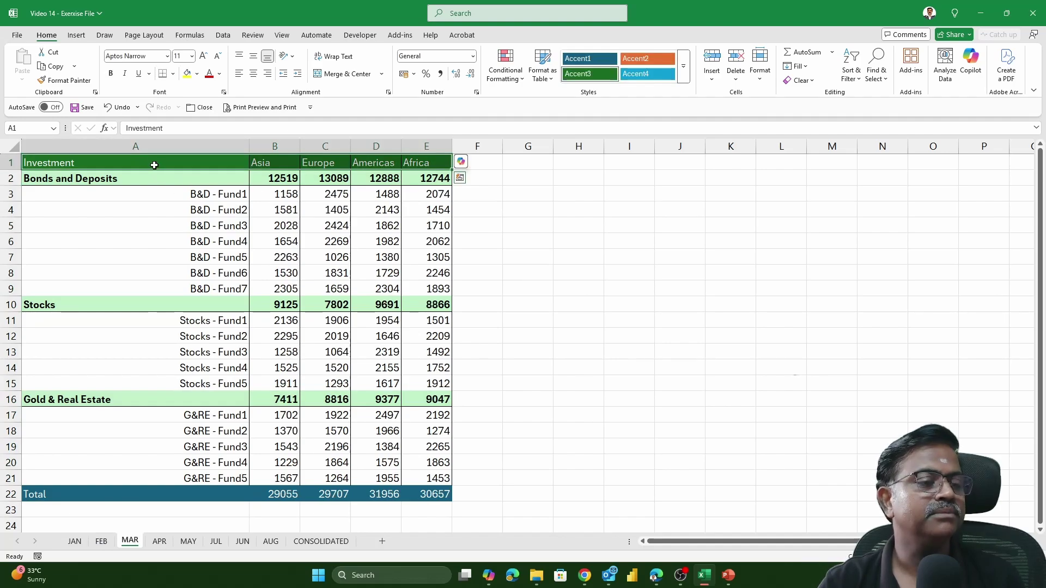
pyautogui.moveTo(152, 162); pyautogui.dragTo(401, 163)
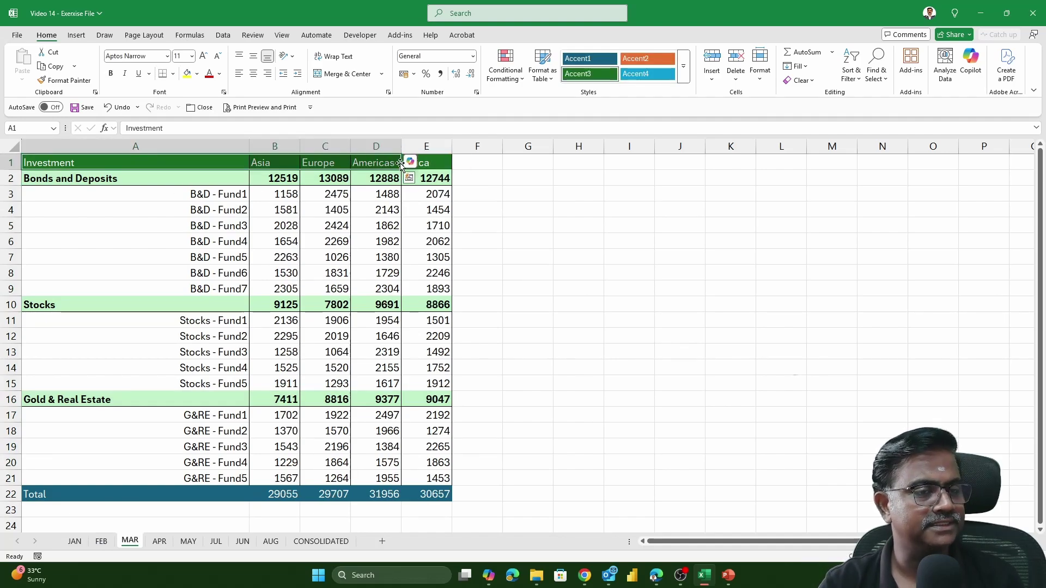
# Review each monthly sheet from JAN to AUG in turn, ending on the CONSOLIDATED sheet
pyautogui.click(75, 541)
pyautogui.click(101, 542)
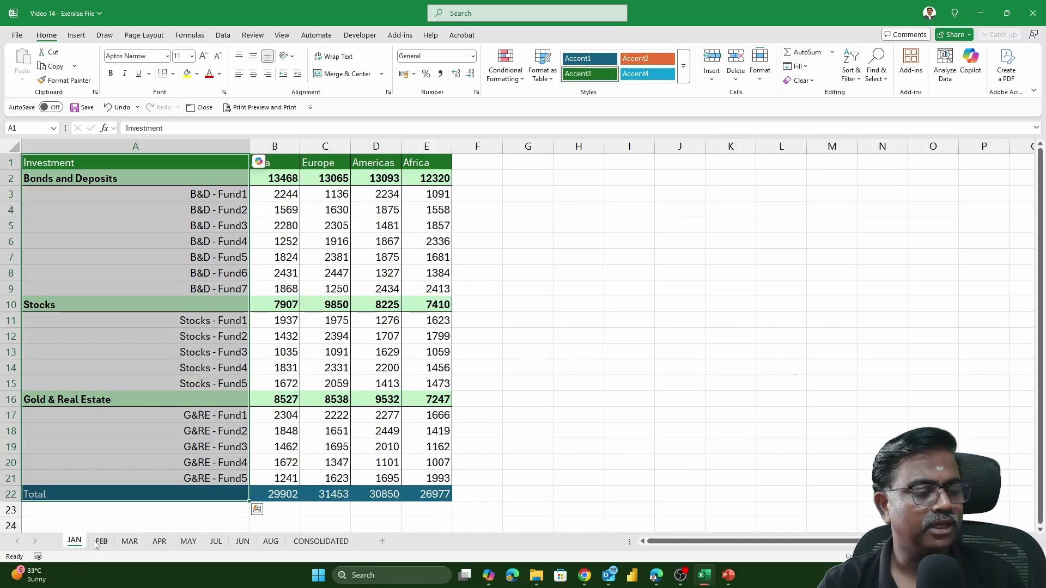
pyautogui.click(130, 542)
pyautogui.click(159, 541)
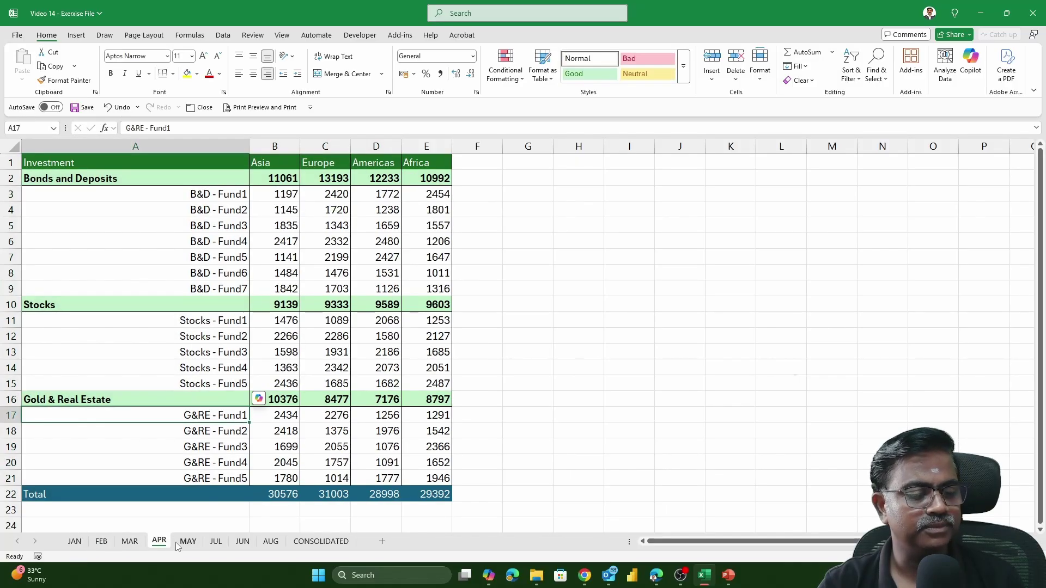
pyautogui.click(188, 542)
pyautogui.click(215, 542)
pyautogui.click(241, 542)
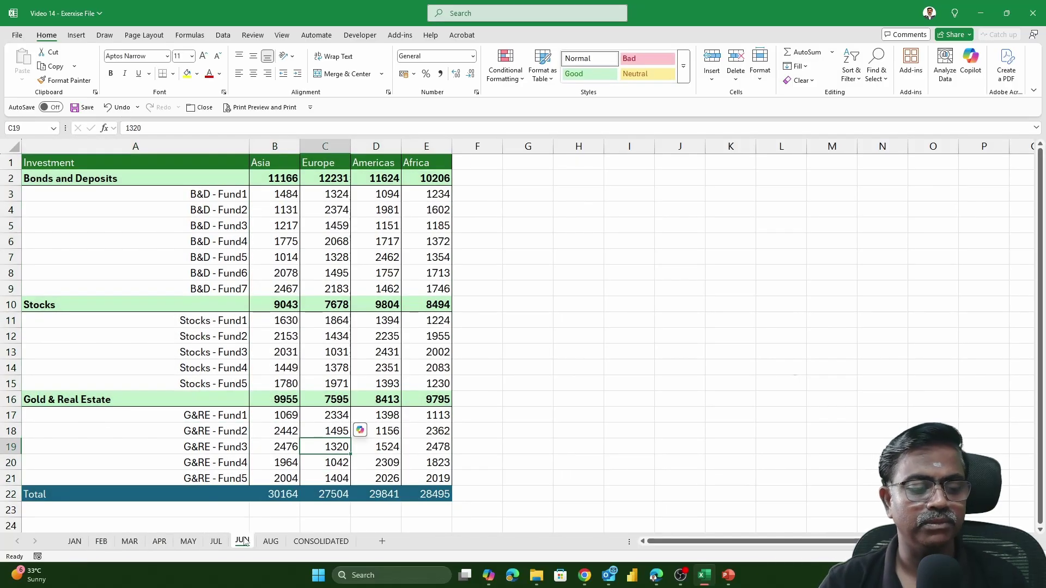
pyautogui.click(272, 542)
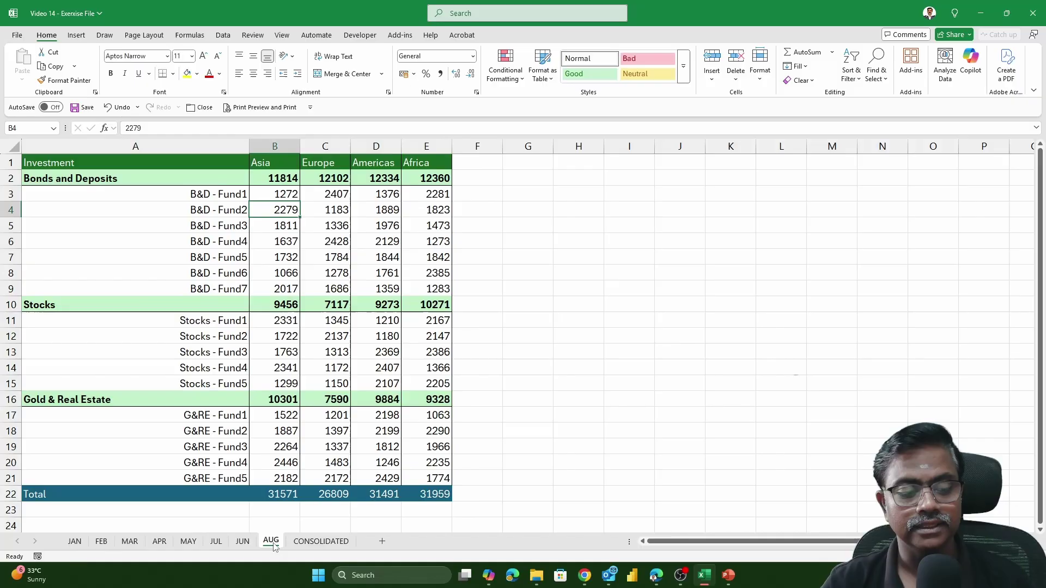
pyautogui.click(303, 544)
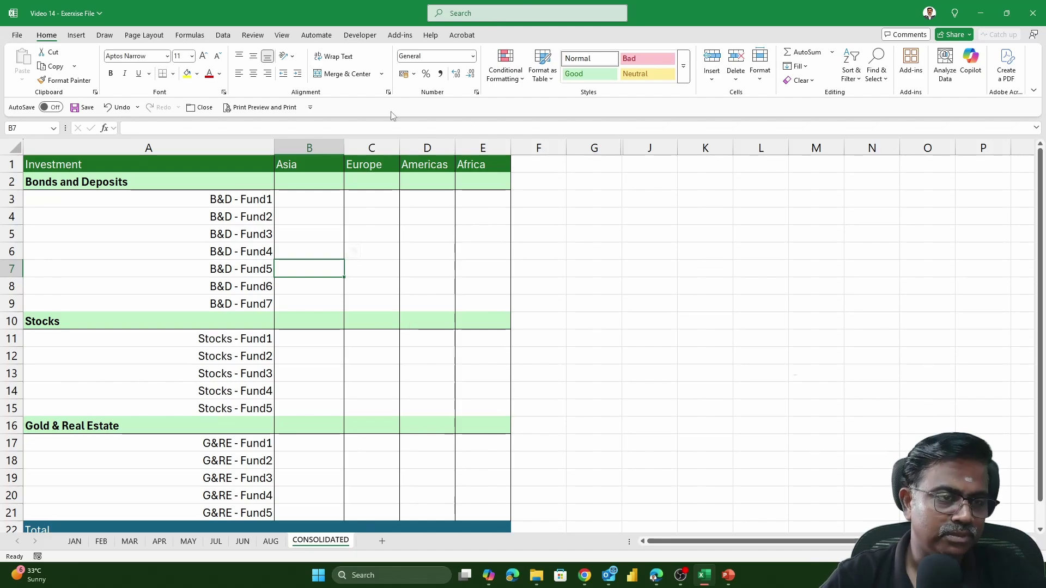
pyautogui.click(333, 184)
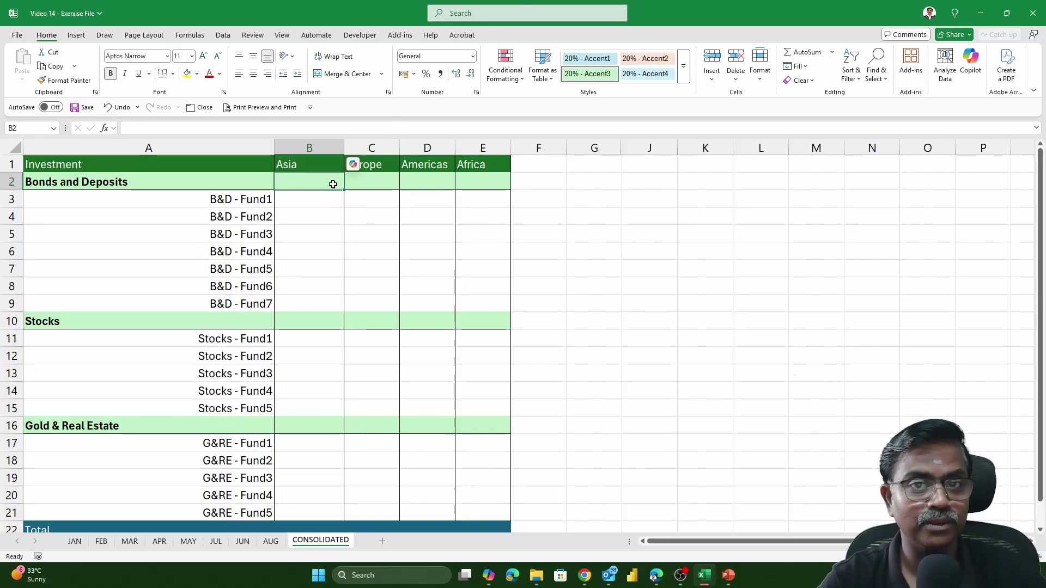
pyautogui.write('=')
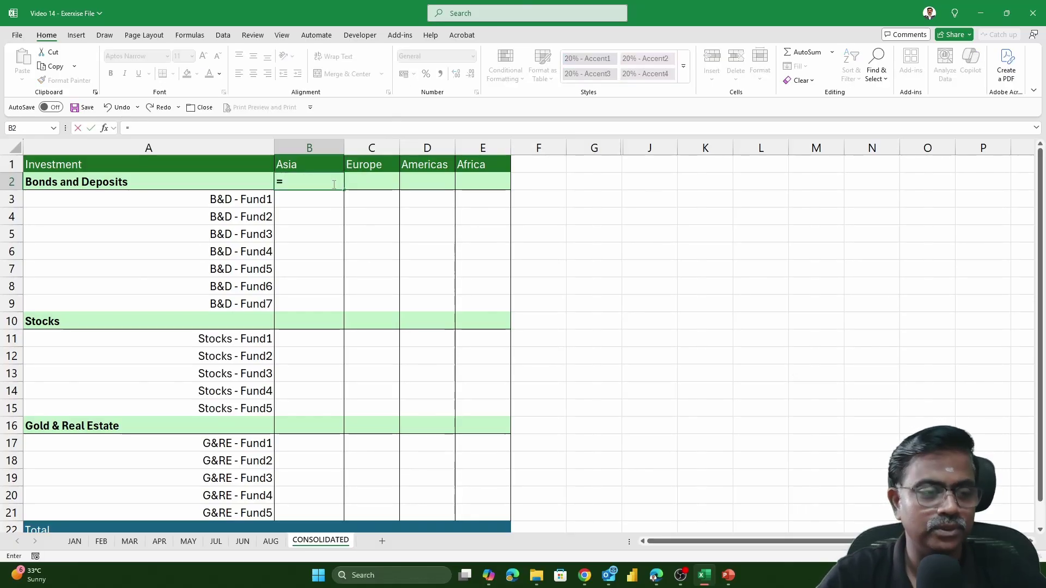
pyautogui.click(74, 541)
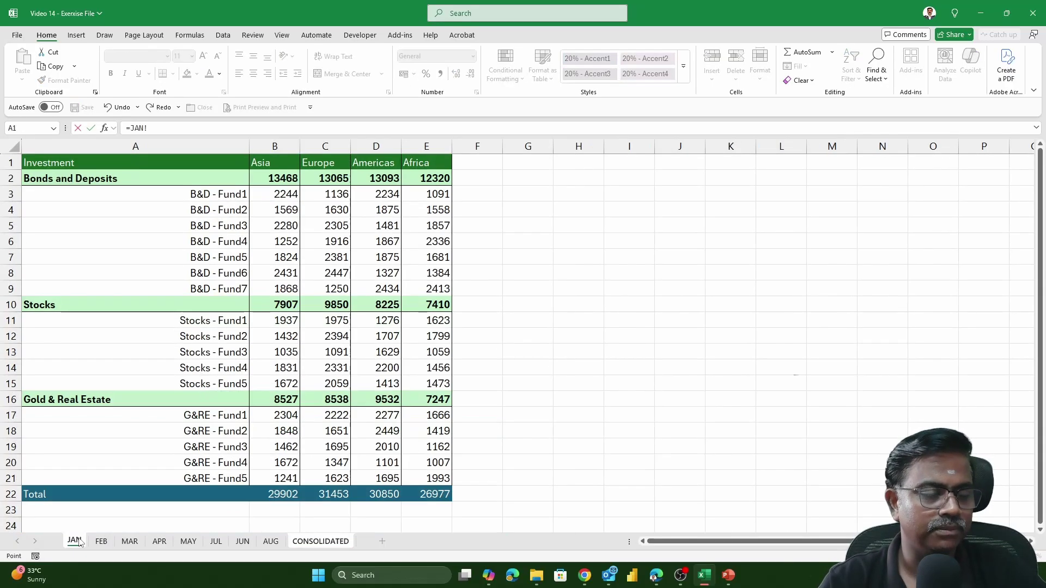
pyautogui.click(273, 179)
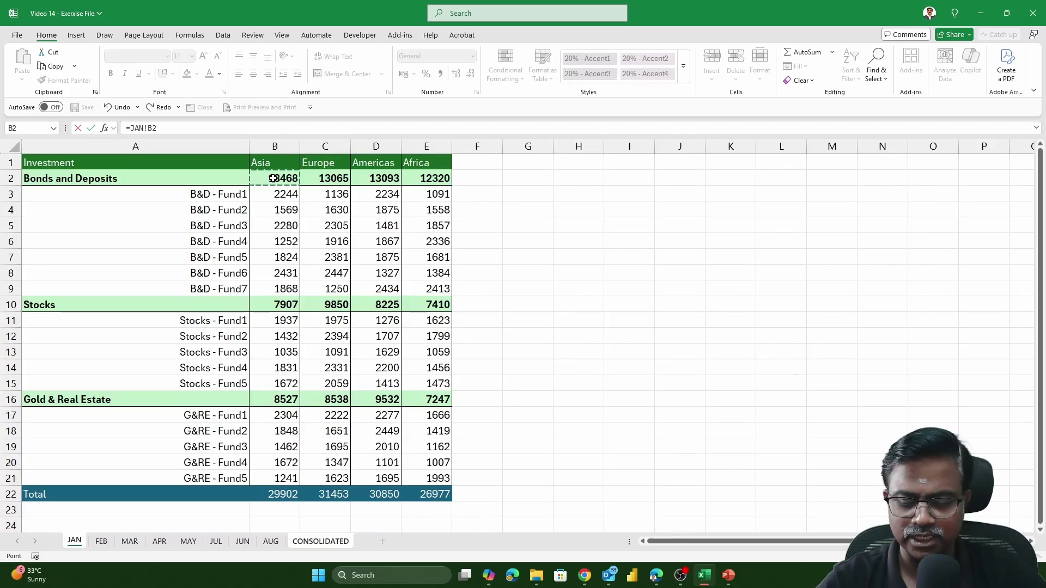
pyautogui.write('+')
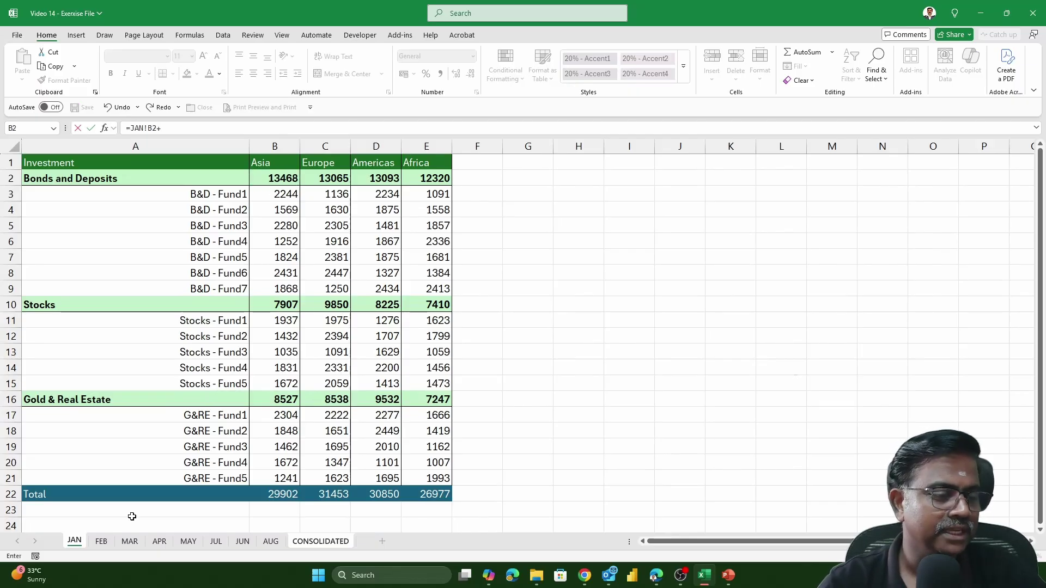
pyautogui.click(102, 541)
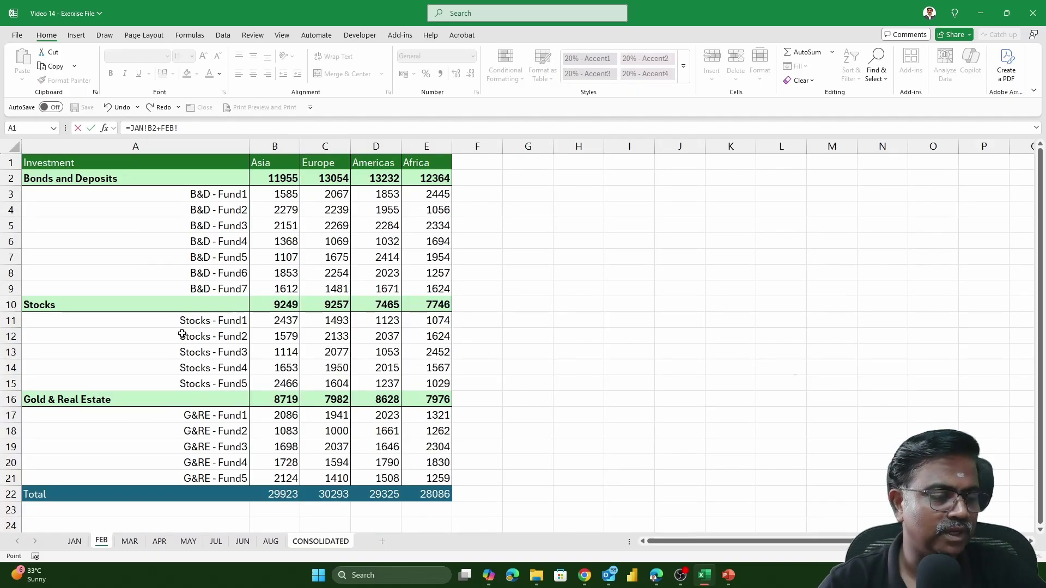
pyautogui.click(280, 183)
pyautogui.write('+')
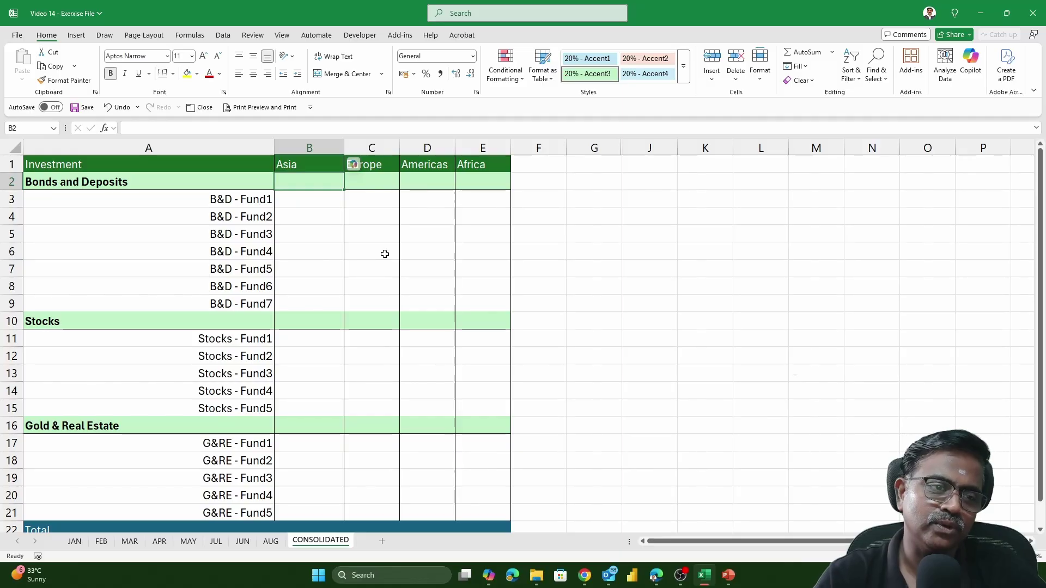
# Enter a SUM formula in CONSOLIDATED cell B2 that adds cell B2 across all sheets from JAN to AUG
pyautogui.keyDown('ctrl'); pyautogui.scroll(1, 385, 252); pyautogui.keyUp('ctrl')
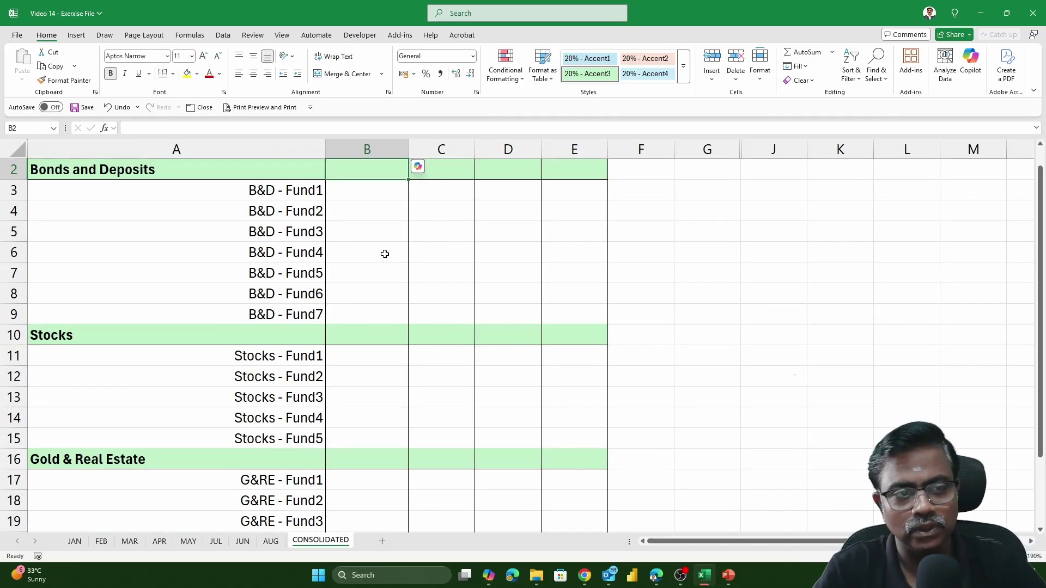
pyautogui.scroll(1, 385, 254)
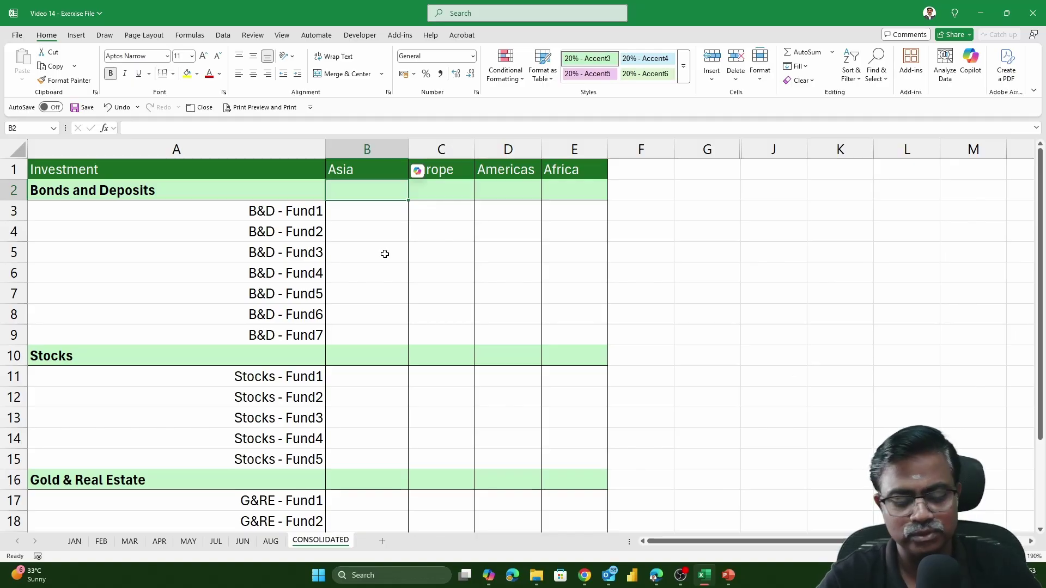
pyautogui.write('=SUM(')
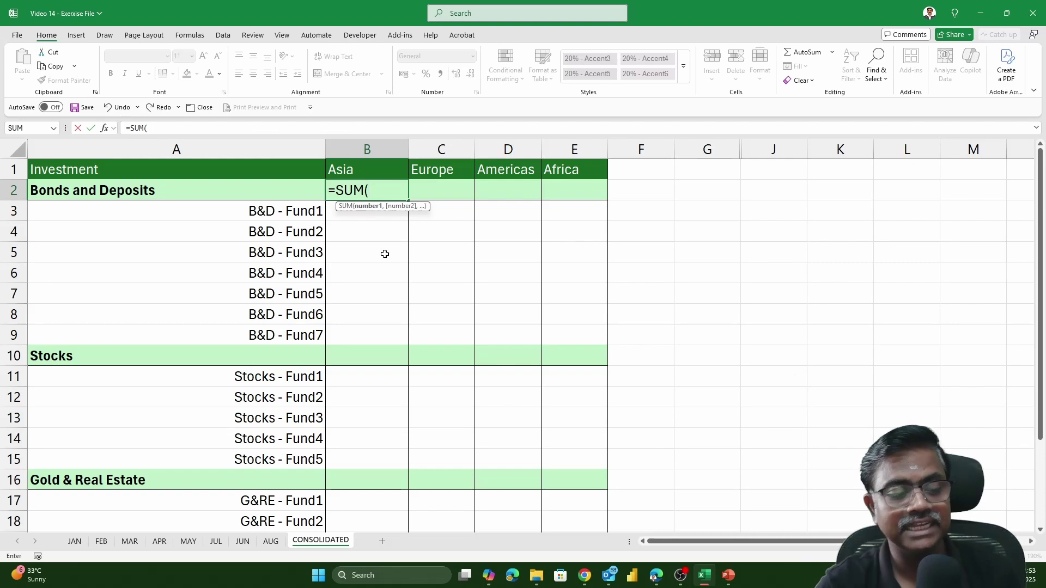
pyautogui.click(76, 541)
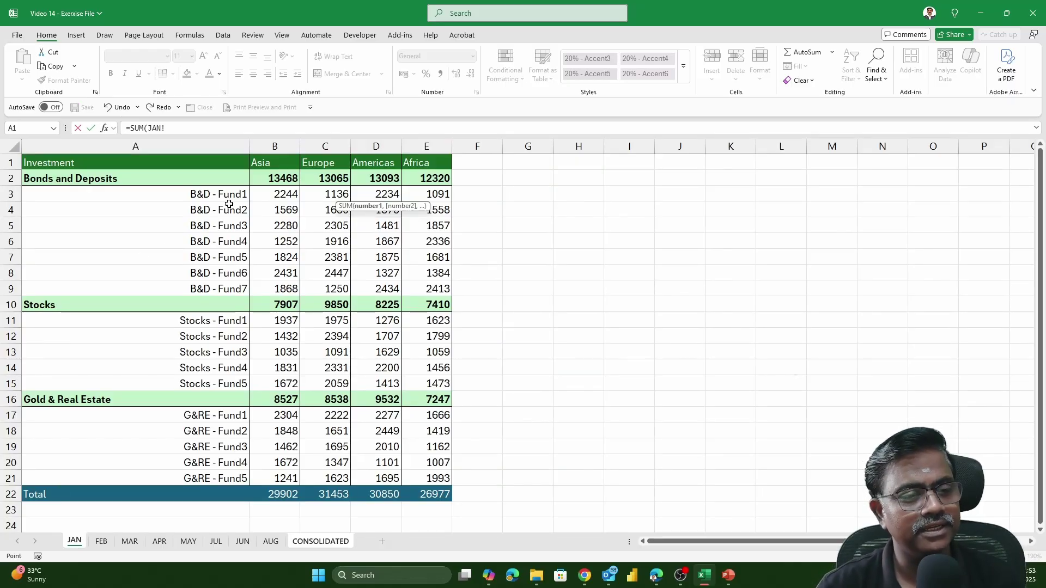
pyautogui.click(262, 179)
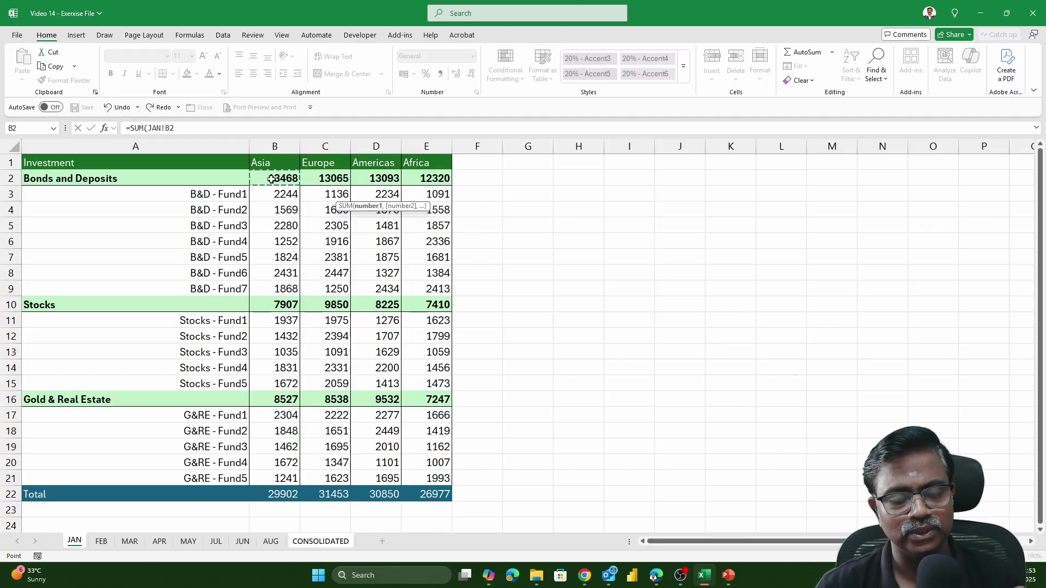
pyautogui.keyDown('shift'); pyautogui.click(272, 542); pyautogui.keyUp('shift')
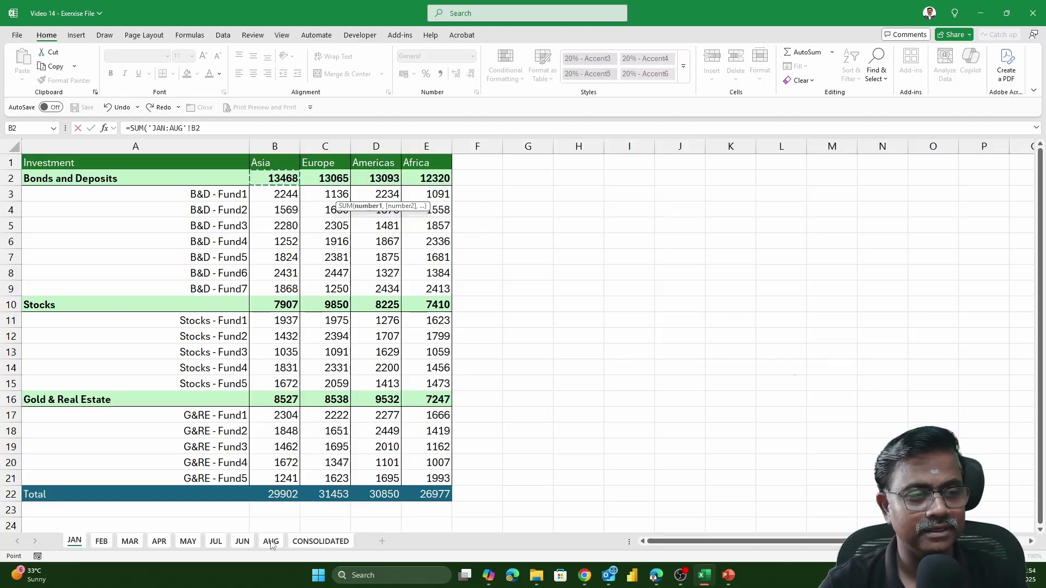
pyautogui.press('Return')
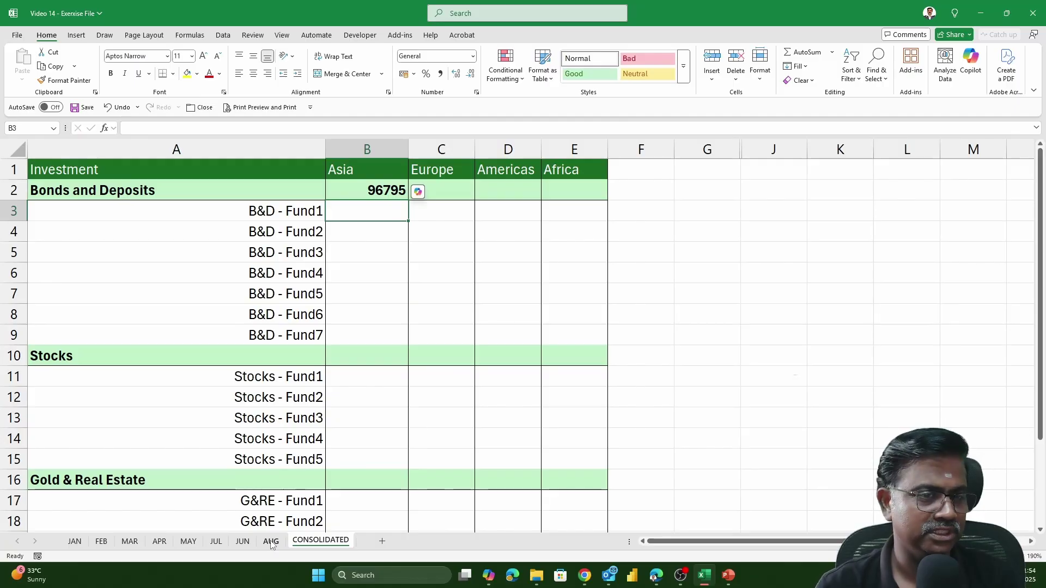
# Widen column B and examine the function name, sheet range and cell reference in B2's formula
pyautogui.keyDown('ctrl'); pyautogui.scroll(4, 469, 346); pyautogui.keyUp('ctrl')
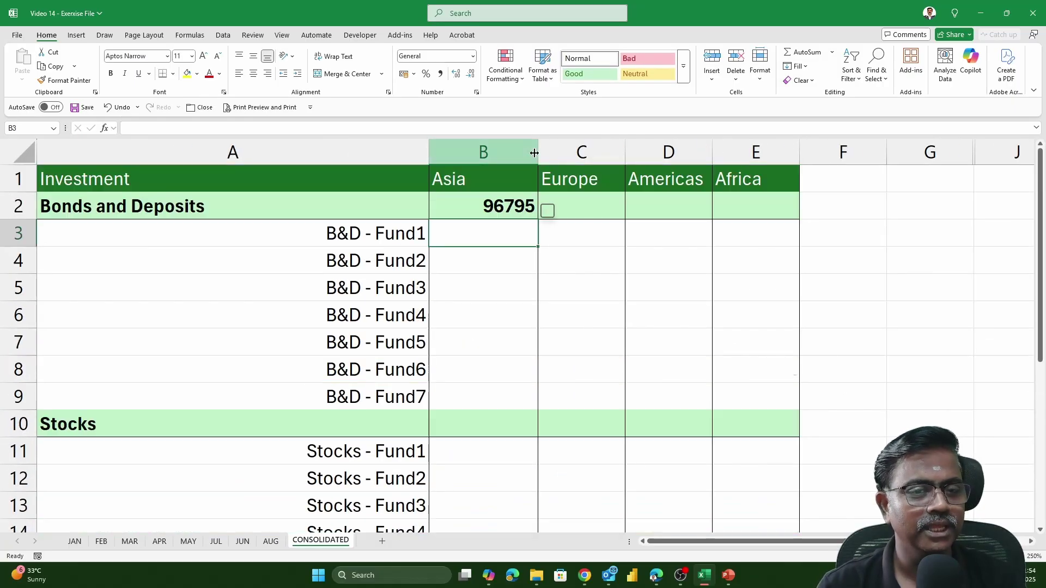
pyautogui.moveTo(535, 153); pyautogui.dragTo(634, 153)
pyautogui.click(593, 207)
pyautogui.doubleClick(594, 208)
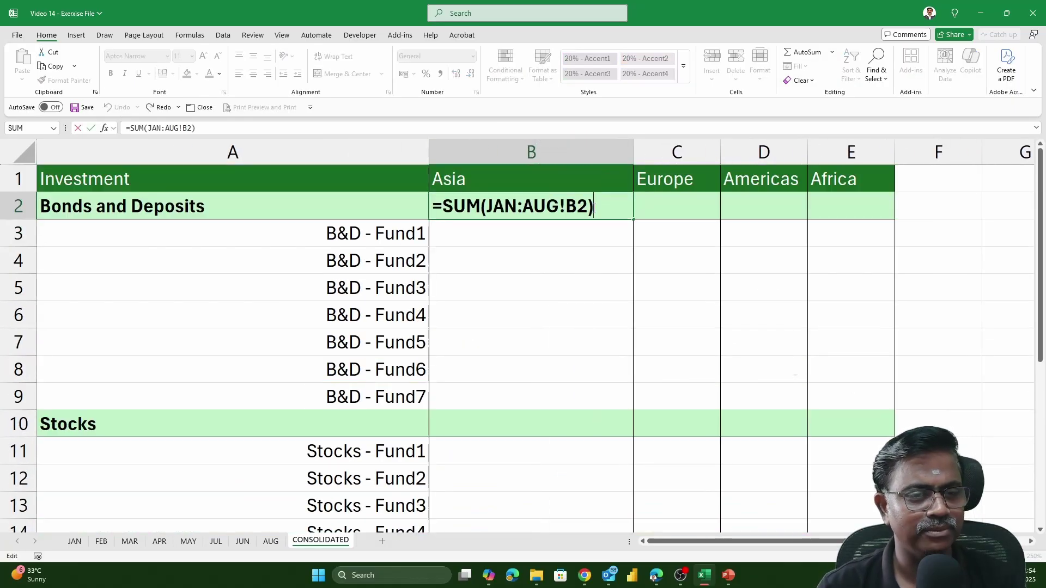
pyautogui.moveTo(442, 207); pyautogui.dragTo(483, 207)
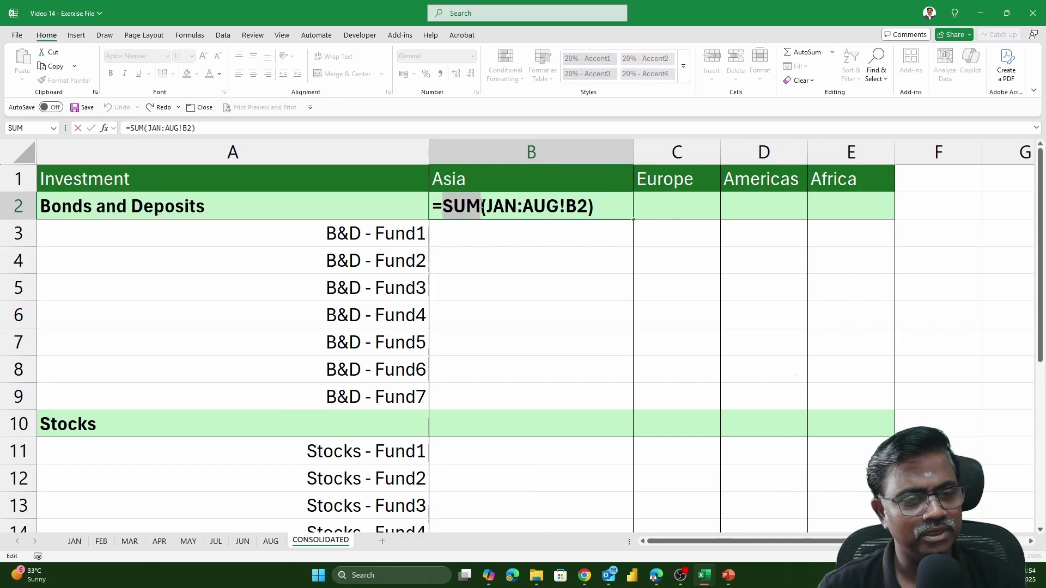
pyautogui.moveTo(488, 205); pyautogui.dragTo(518, 206)
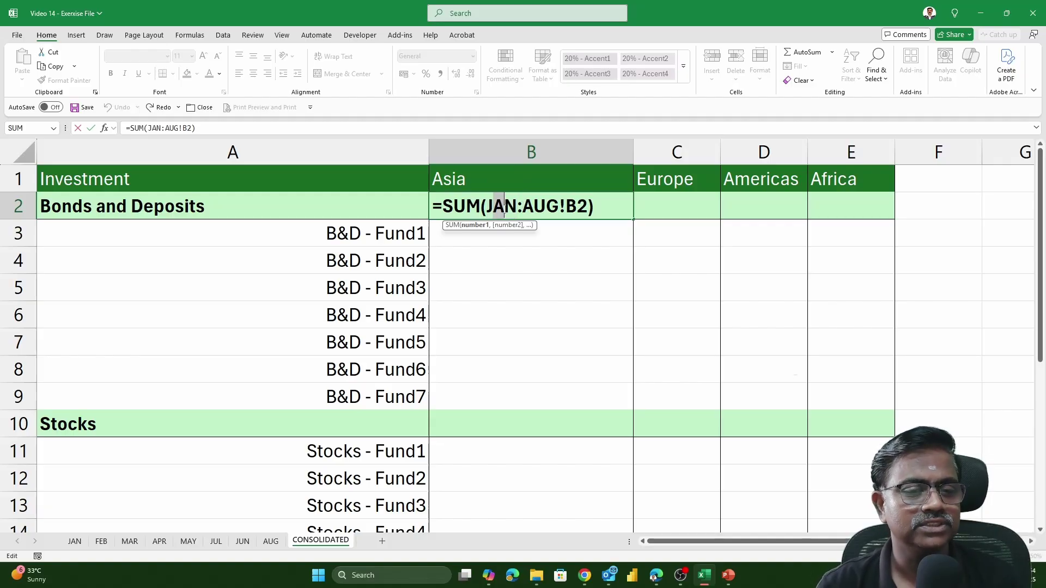
pyautogui.moveTo(523, 206); pyautogui.dragTo(588, 206)
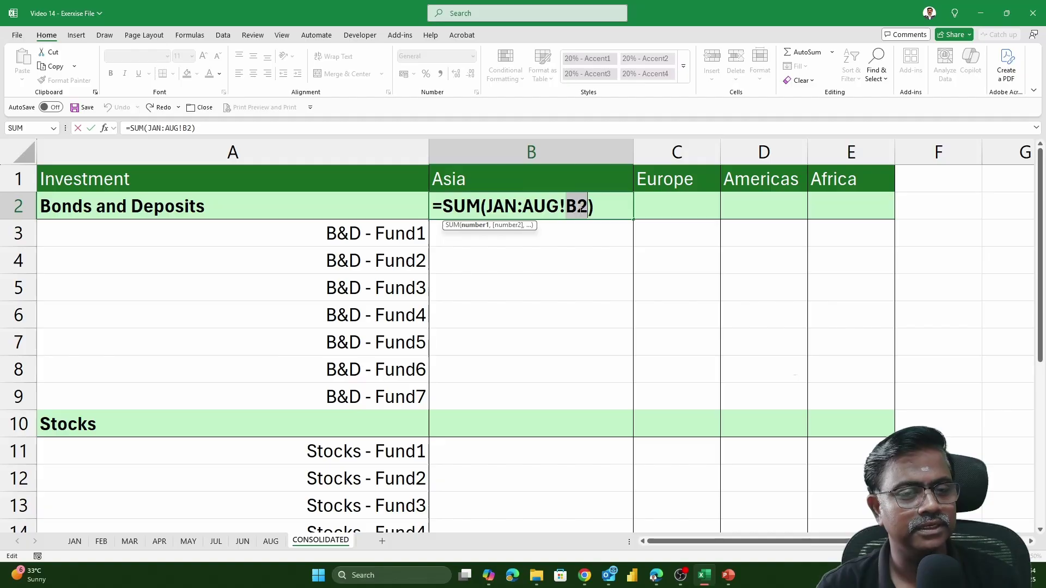
pyautogui.moveTo(489, 206); pyautogui.dragTo(556, 208)
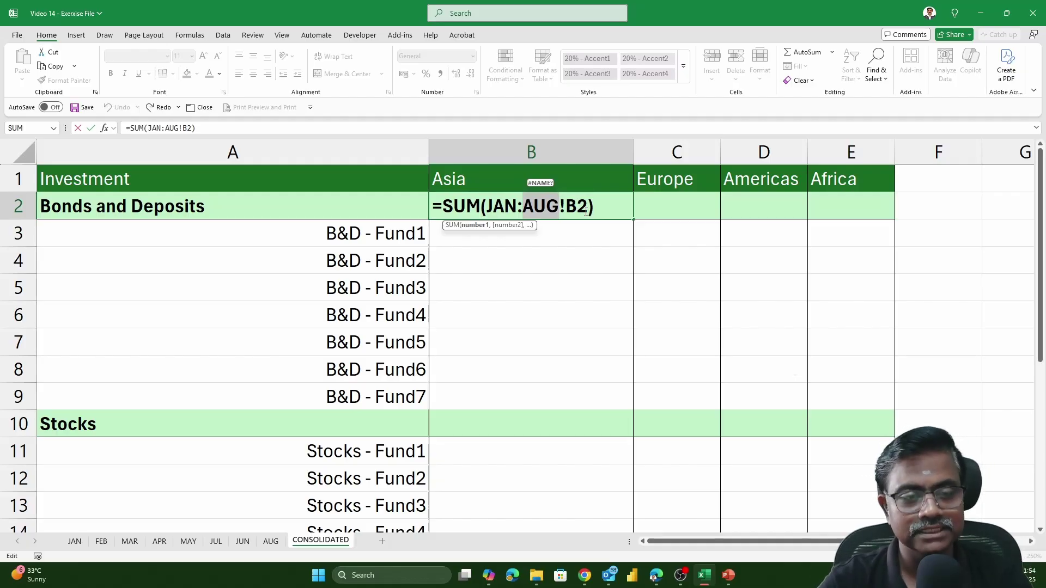
pyautogui.hotkey('ctrl', 'Return')
# Re-enter the formula in CONSOLIDATED cell B2 as a SUM of cell B2 across the JAN to AUG sheets, then inspect it
pyautogui.write('=SU')
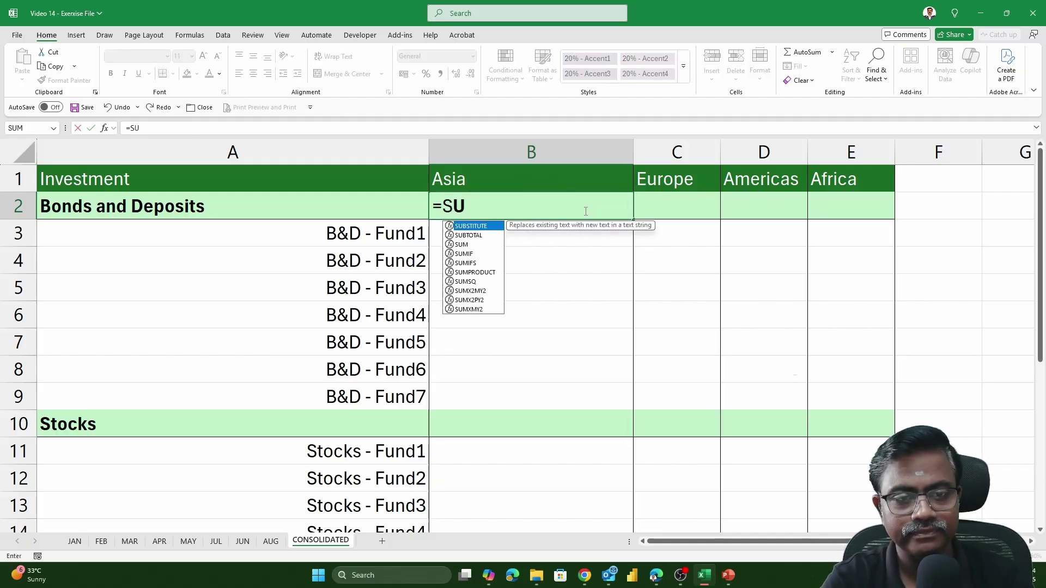
pyautogui.write('M(')
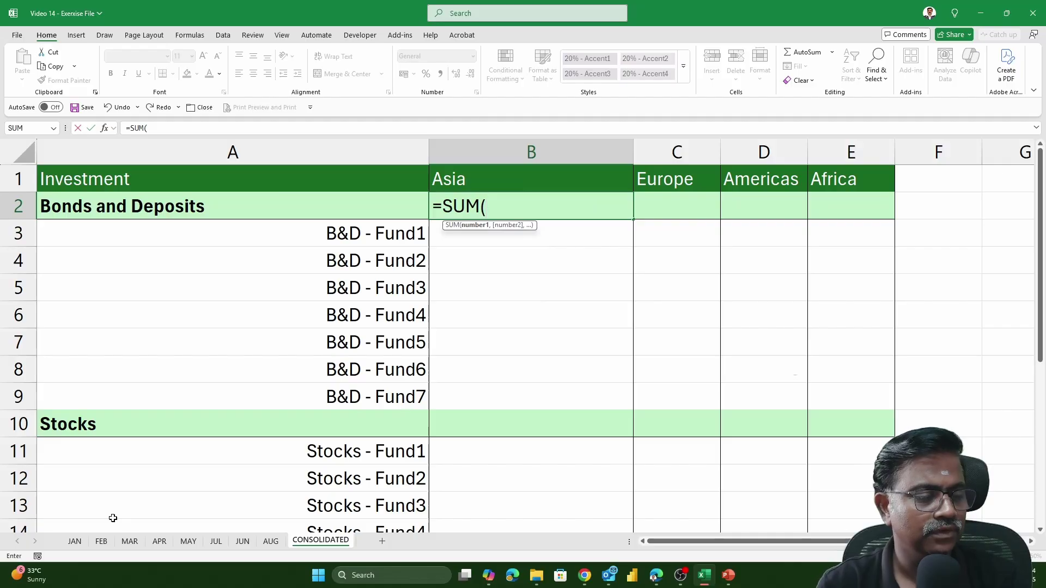
pyautogui.click(75, 541)
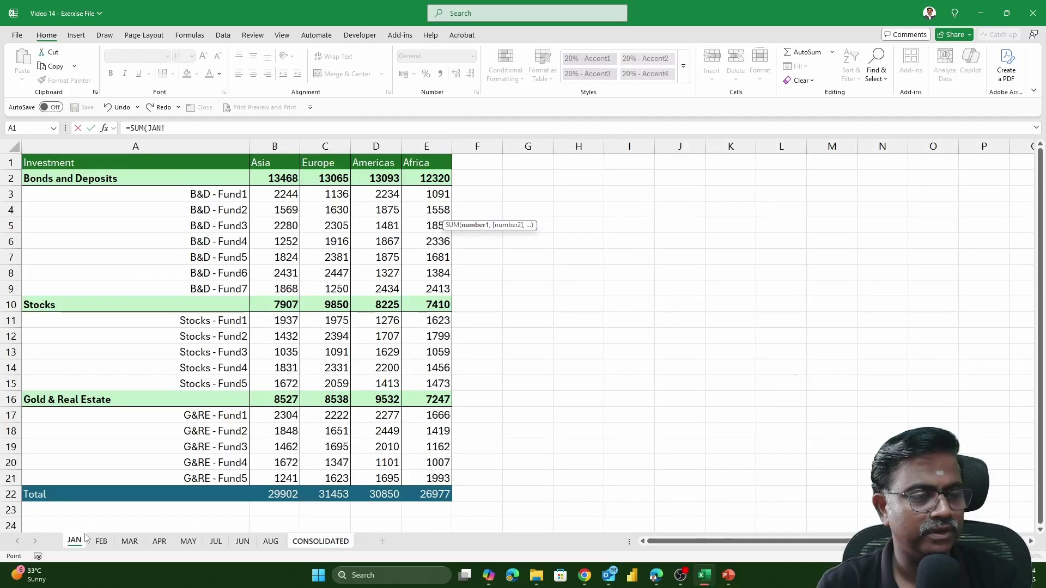
pyautogui.click(284, 177)
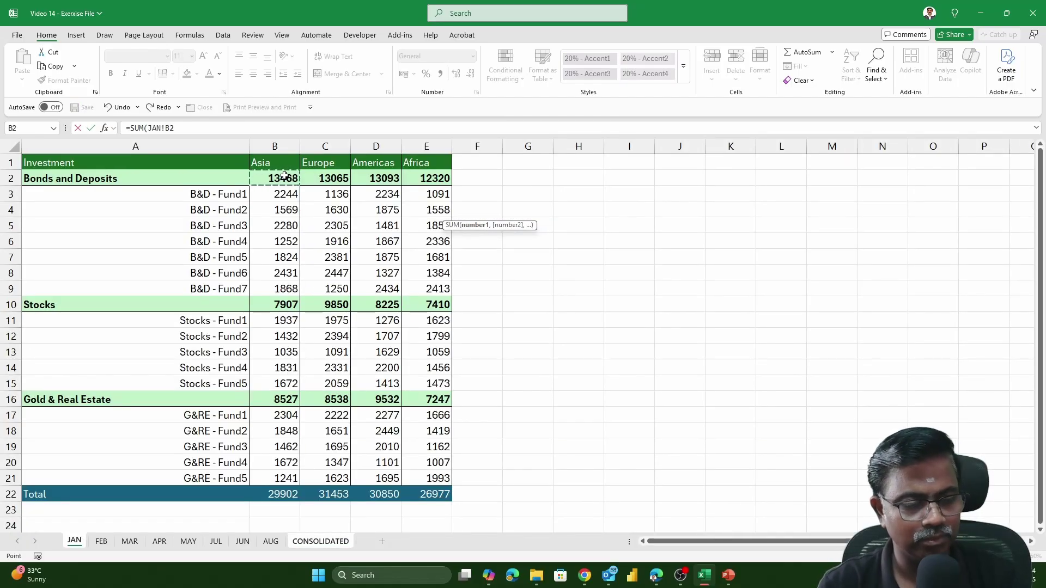
pyautogui.keyDown('shift'); pyautogui.click(270, 543); pyautogui.keyUp('shift')
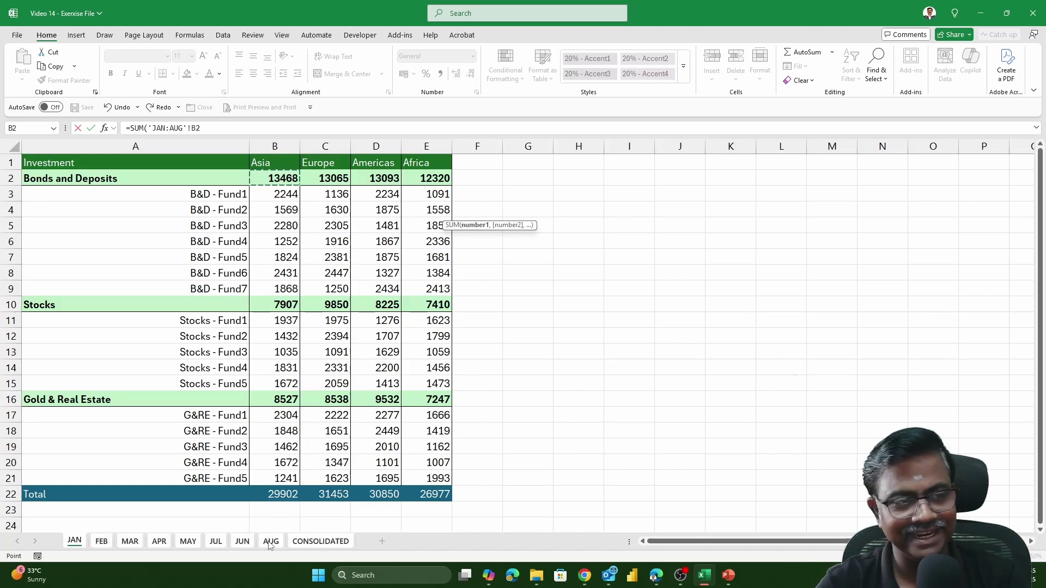
pyautogui.press('Return')
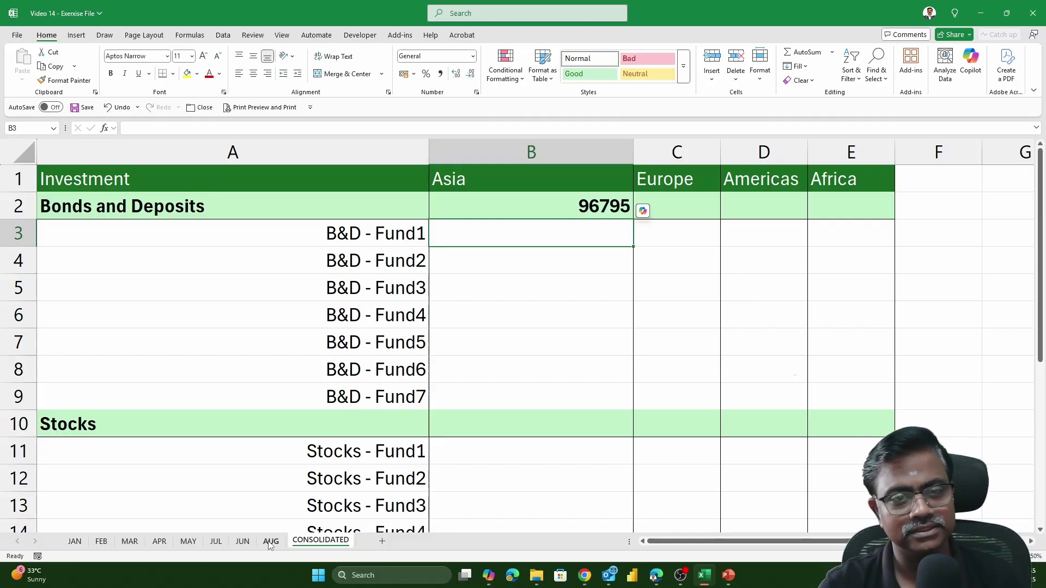
pyautogui.doubleClick(589, 202)
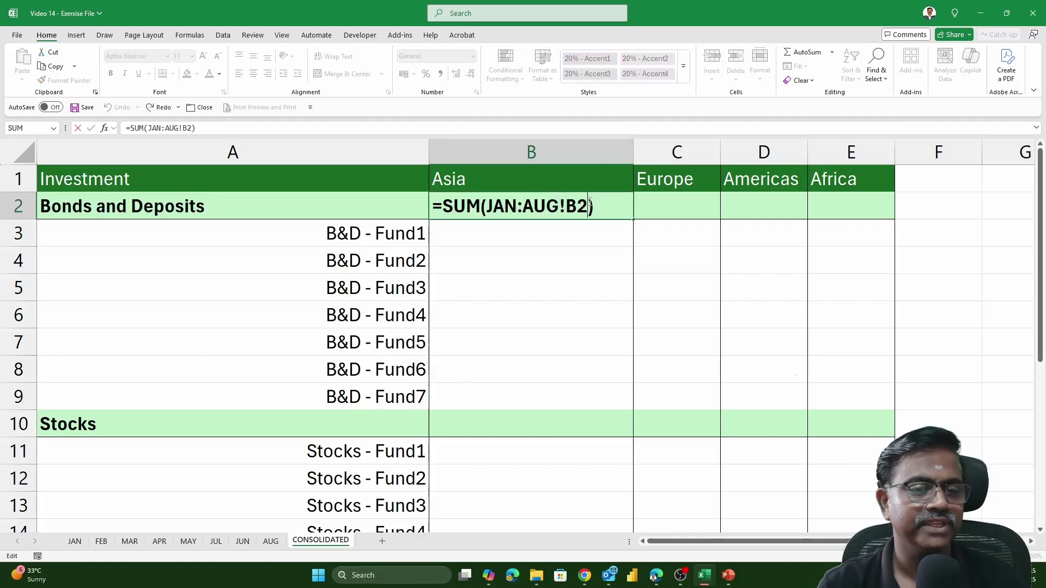
pyautogui.press('Escape')
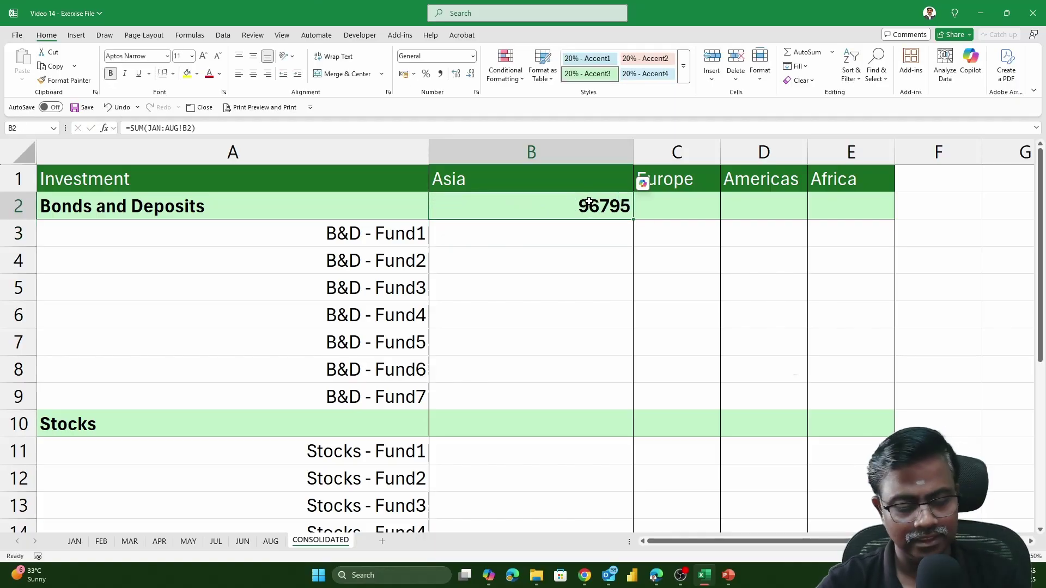
# Copy cell B2 and paste only its formula over the consolidated table range B2:E22 using Paste Special
pyautogui.hotkey('ctrl', 'c')
pyautogui.hotkey('shift', 'Down')
pyautogui.hotkey('shift', 'Down')
pyautogui.hotkey('shift', 'Down')
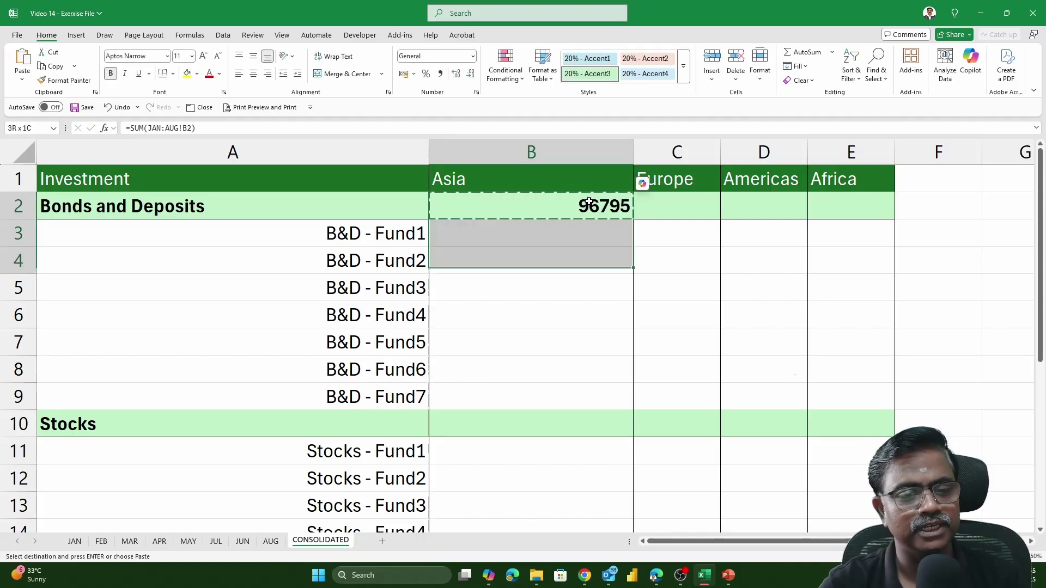
pyautogui.hotkey('shift', 'Down')
pyautogui.hotkey('shift', 'Down')
pyautogui.hotkey('shift', 'Down')
pyautogui.hotkey('shift', 'Down')
pyautogui.hotkey('shift', 'Down')
pyautogui.hotkey('shift', 'Down')
pyautogui.hotkey('shift', 'Down')
pyautogui.hotkey('shift', 'Down')
pyautogui.hotkey('shift', 'Down')
pyautogui.hotkey('shift', 'Down')
pyautogui.hotkey('shift', 'Down')
pyautogui.hotkey('shift', 'Down')
pyautogui.hotkey('shift', 'Down')
pyautogui.hotkey('shift', 'Down')
pyautogui.hotkey('shift', 'Down')
pyautogui.hotkey('shift', 'Down')
pyautogui.hotkey('shift', 'Down')
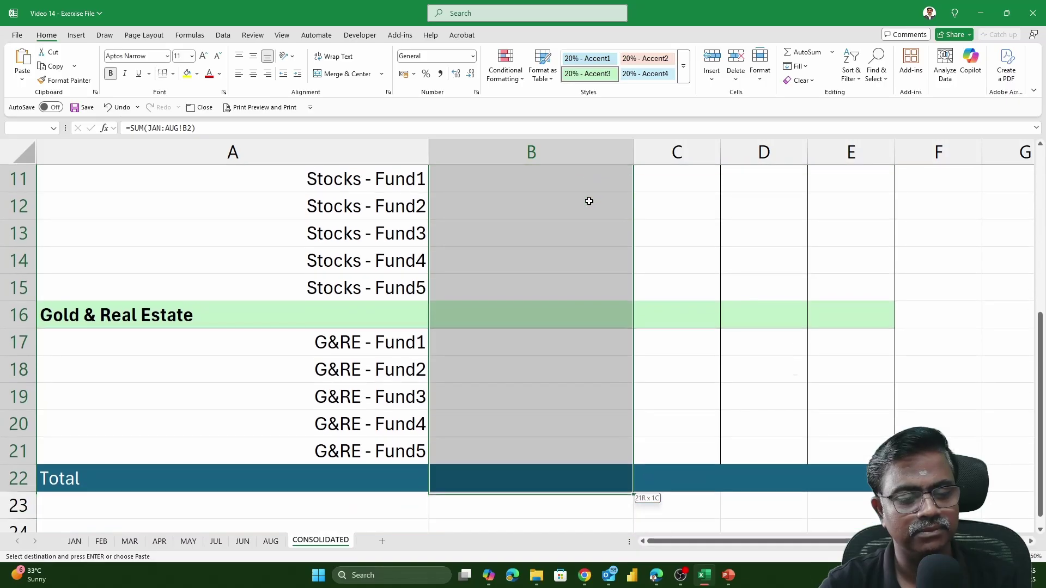
pyautogui.hotkey('shift', 'Right')
pyautogui.hotkey('shift', 'Right')
pyautogui.hotkey('shift', 'Right')
pyautogui.scroll(4, 545, 189)
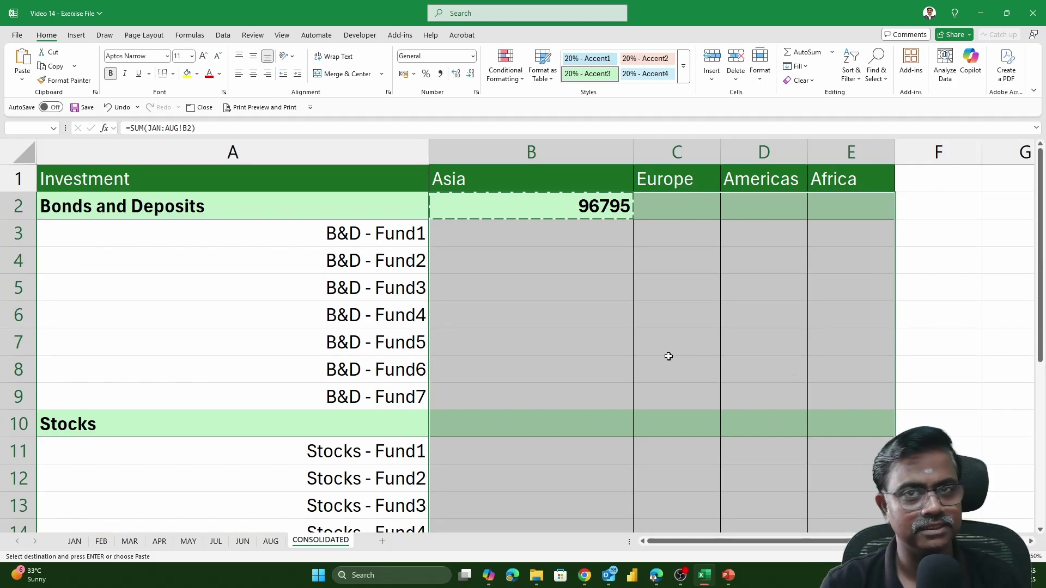
pyautogui.hotkey('ctrl', 'alt', 'v')
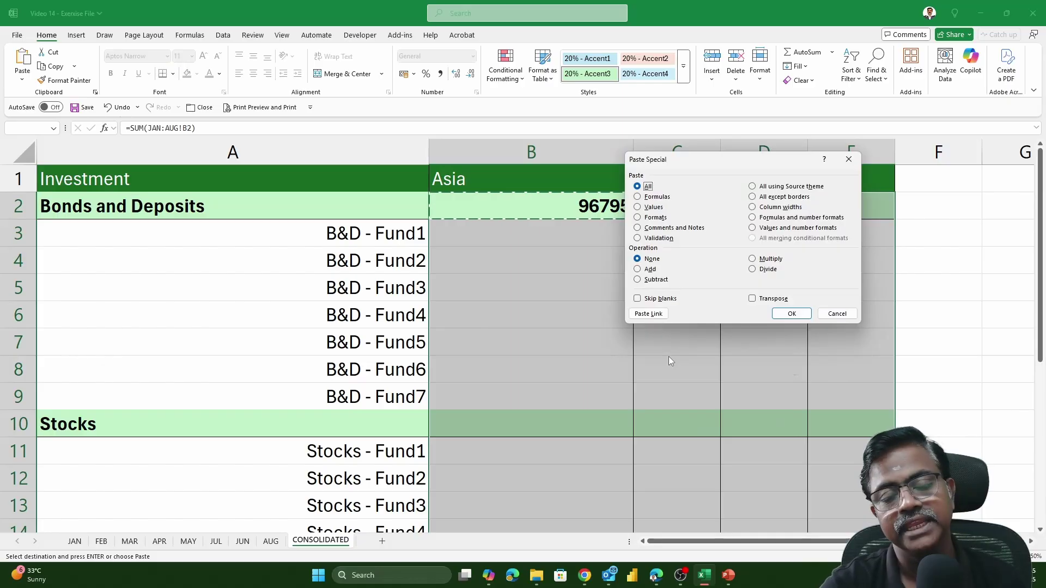
pyautogui.click(650, 196)
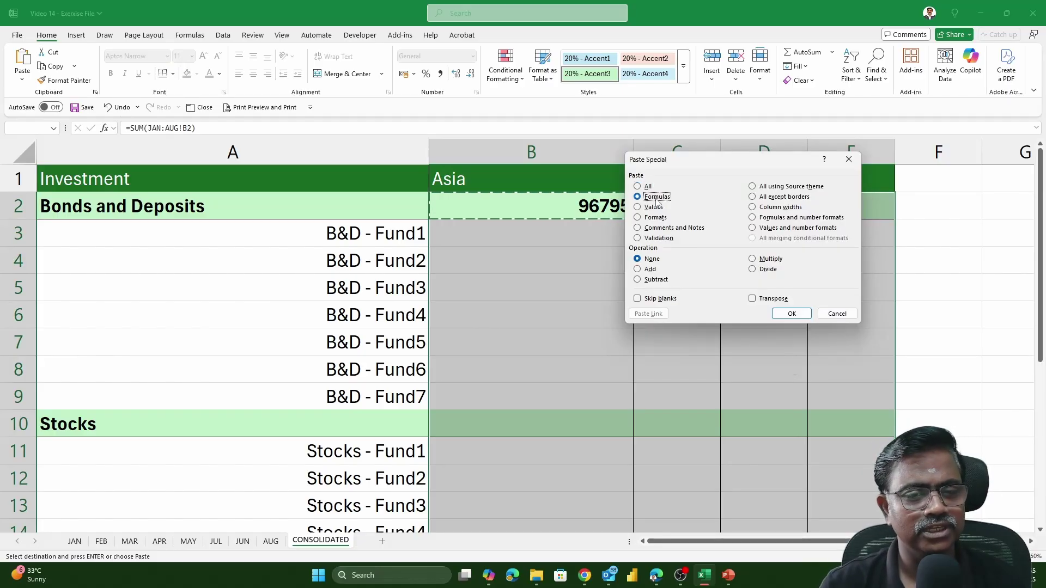
pyautogui.click(792, 315)
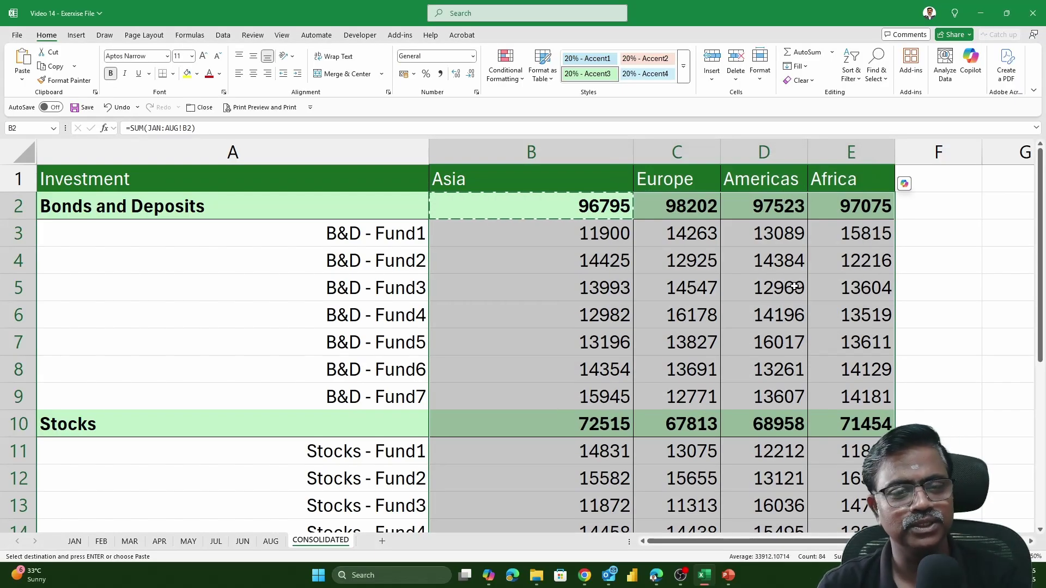
# Narrow column B and unhide columns H and I beside the consolidated table
pyautogui.moveTo(633, 153); pyautogui.dragTo(528, 155)
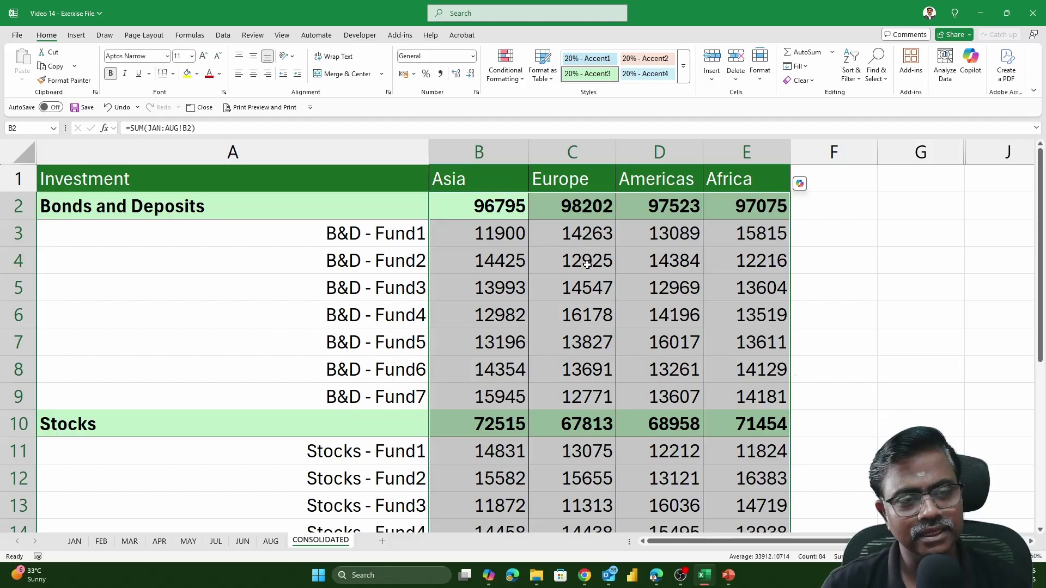
pyautogui.moveTo(835, 542); pyautogui.dragTo(844, 541)
pyautogui.moveTo(907, 151); pyautogui.dragTo(952, 156)
pyautogui.rightClick(952, 155)
pyautogui.click(907, 352)
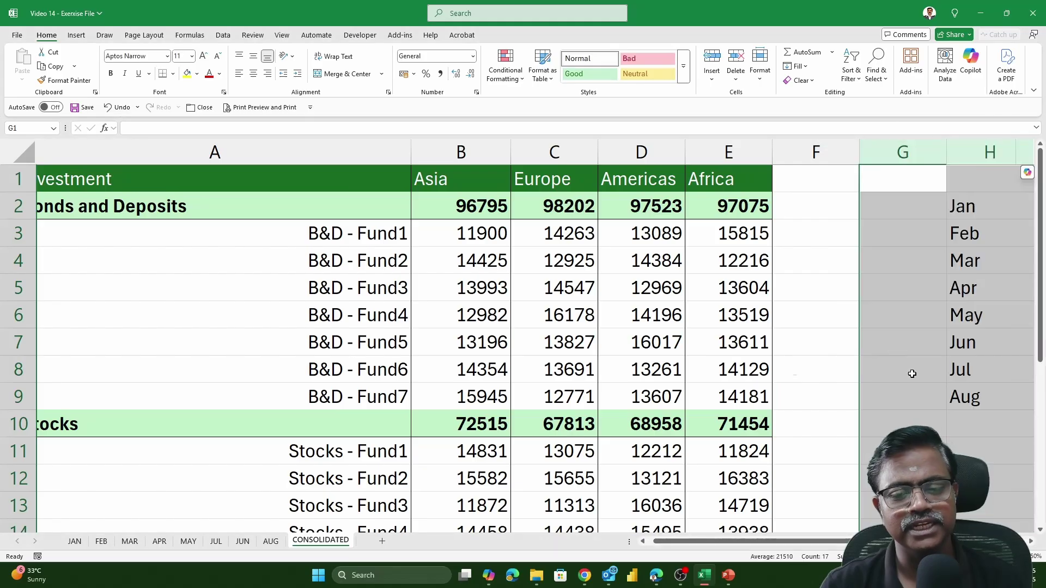
pyautogui.hscroll(1, 872, 338)
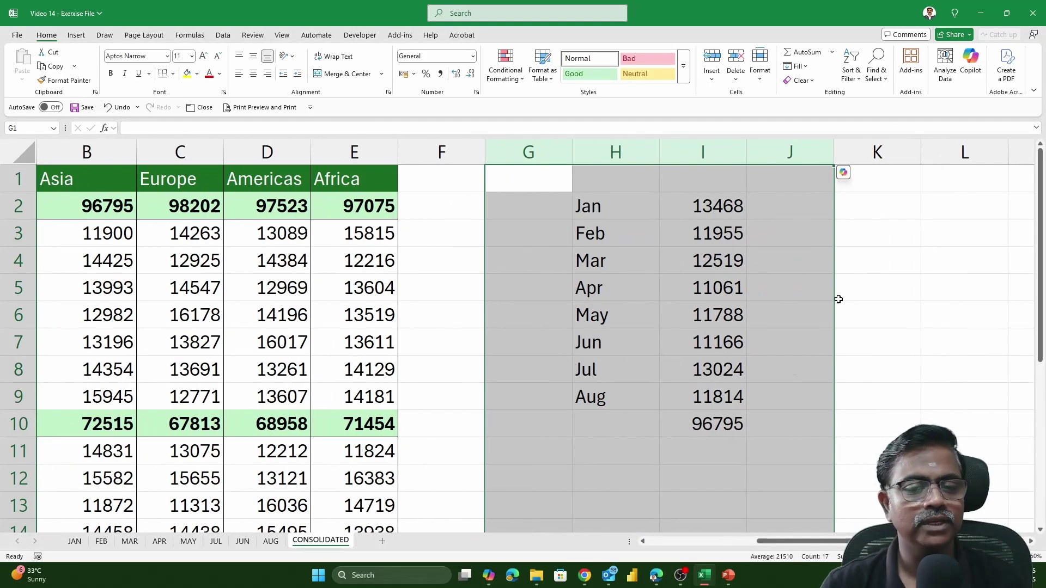
# Inspect the Jan and Feb cell references in I2 and I3 and the SUM formula in I10
pyautogui.doubleClick(720, 206)
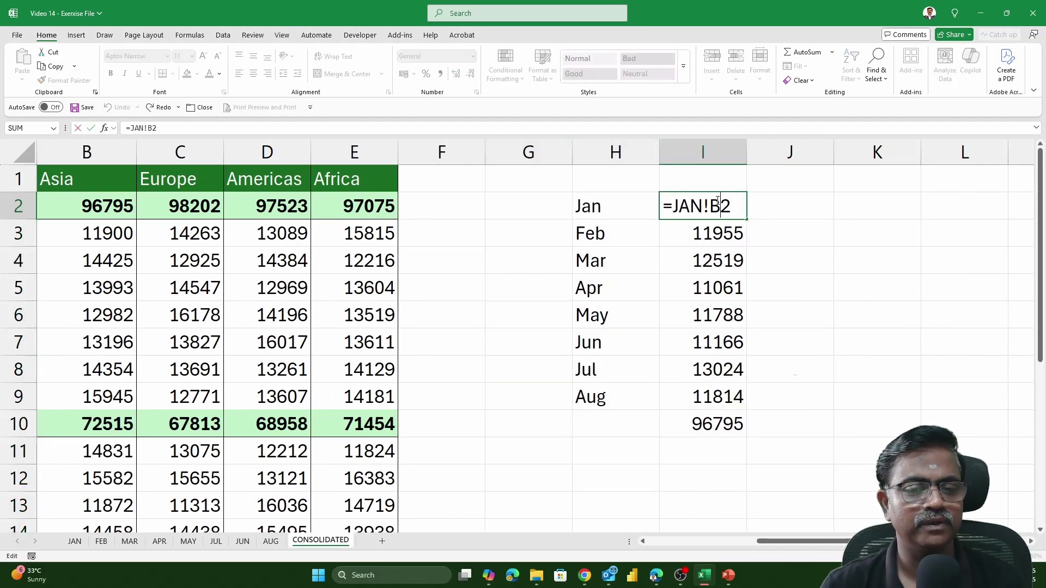
pyautogui.press('Escape')
pyautogui.doubleClick(694, 239)
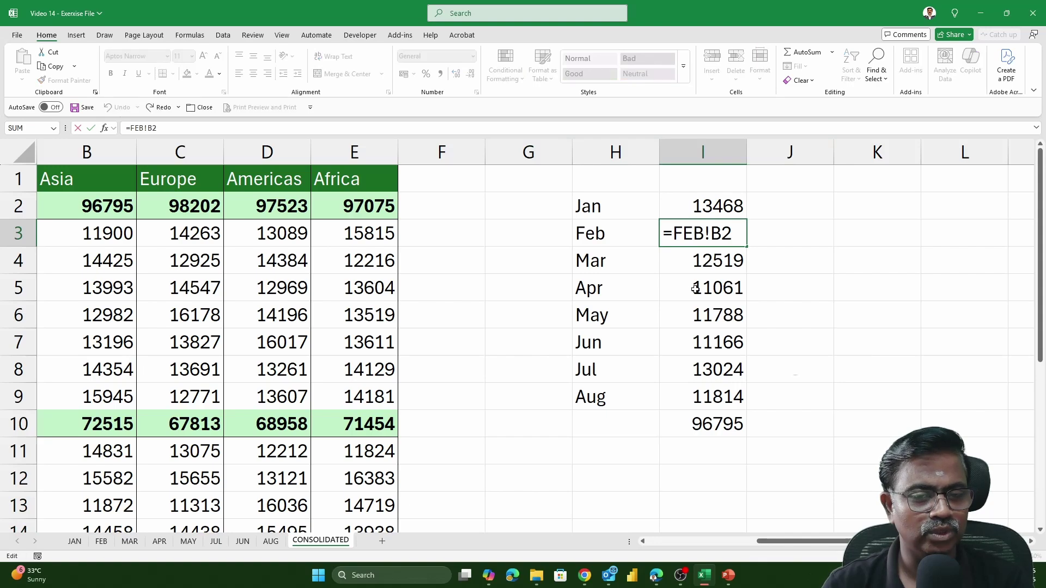
pyautogui.press('Escape')
pyautogui.doubleClick(735, 425)
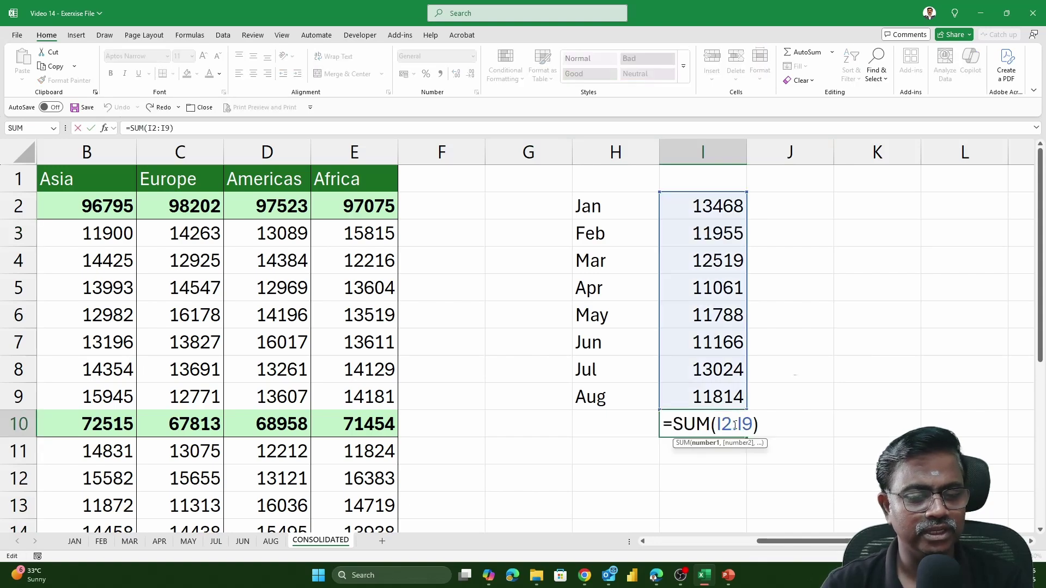
pyautogui.press('Escape')
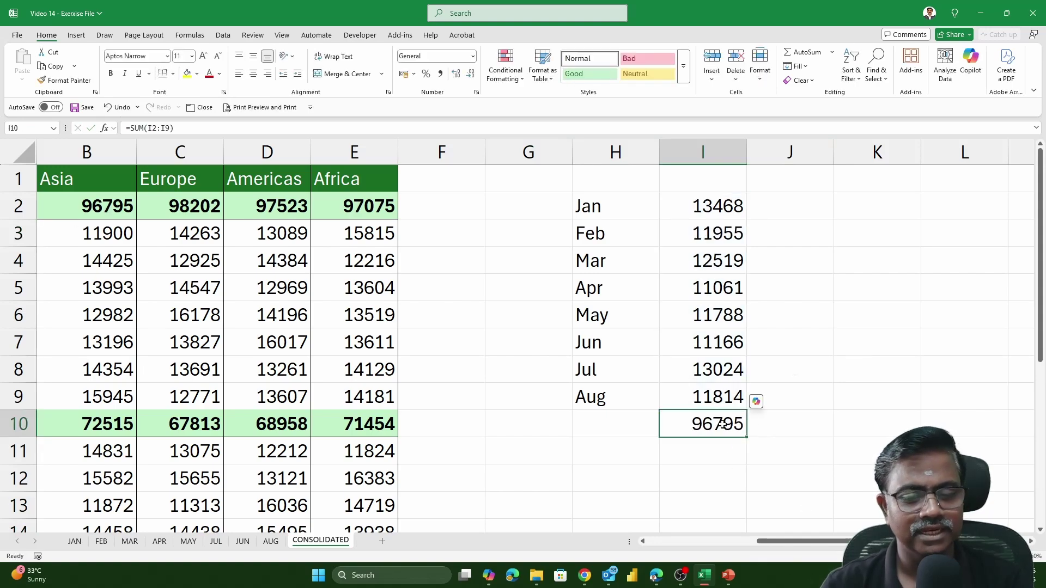
pyautogui.doubleClick(722, 425)
pyautogui.press('Escape')
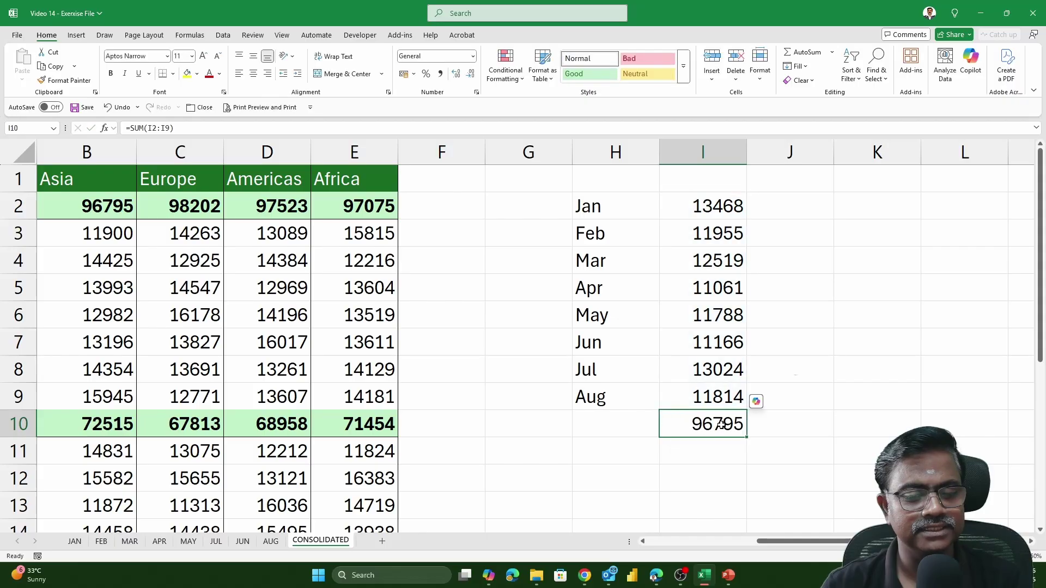
# Compare the cross-sheet formula in B2 with the manual check total in I10
pyautogui.click(98, 210)
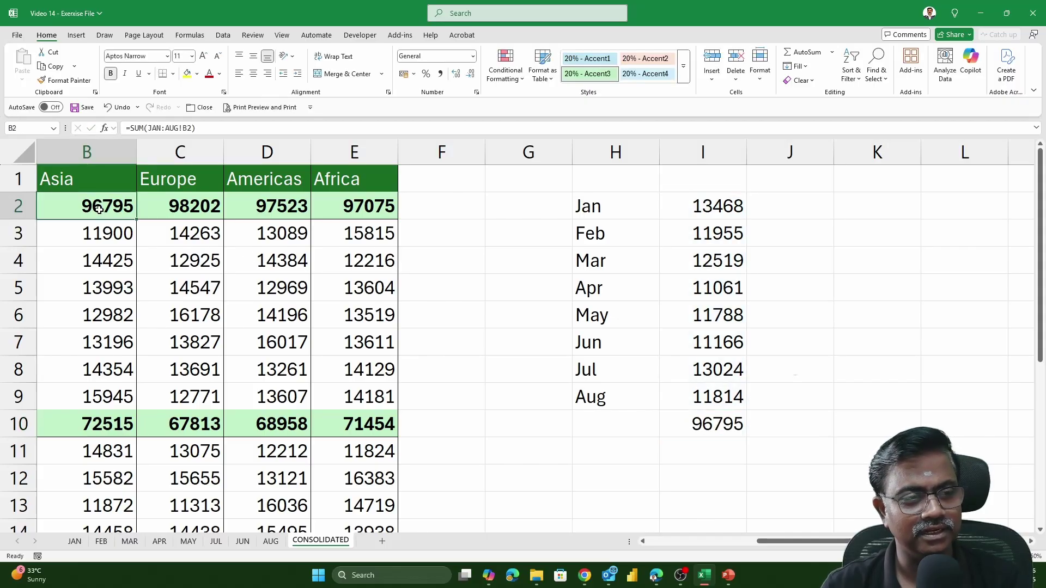
pyautogui.doubleClick(98, 210)
pyautogui.press('Escape')
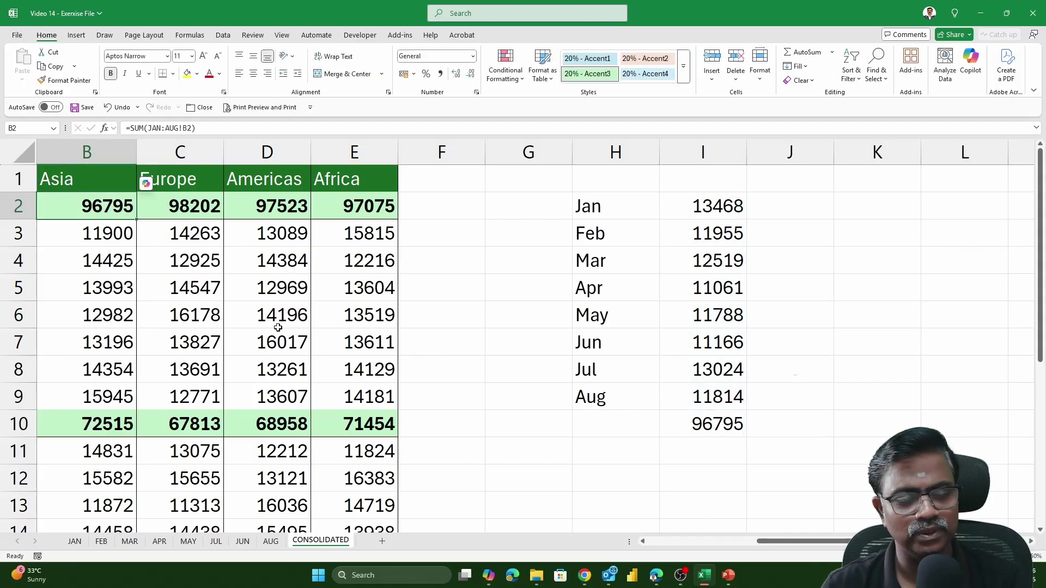
pyautogui.doubleClick(722, 425)
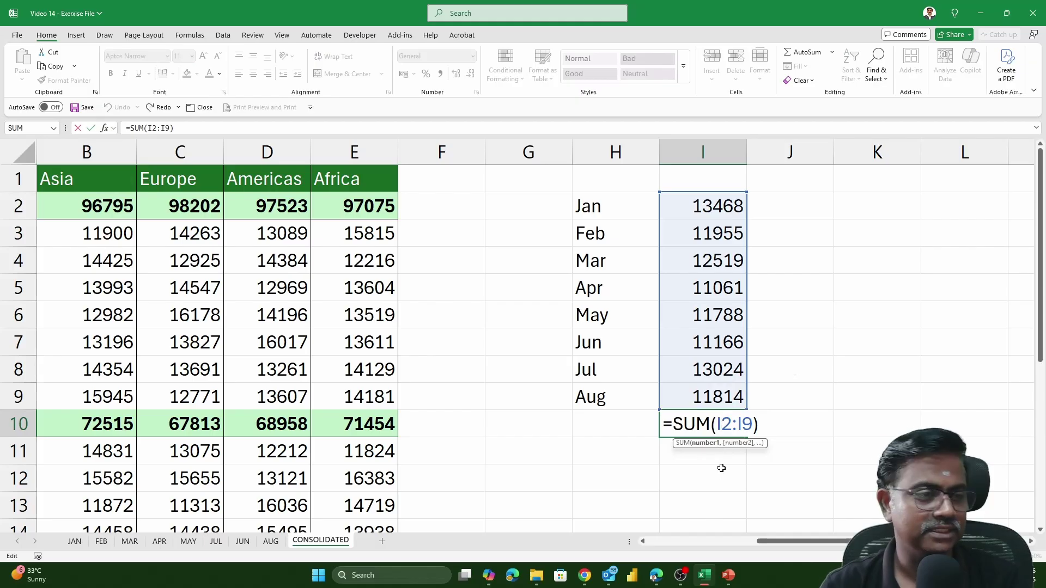
pyautogui.press('Escape')
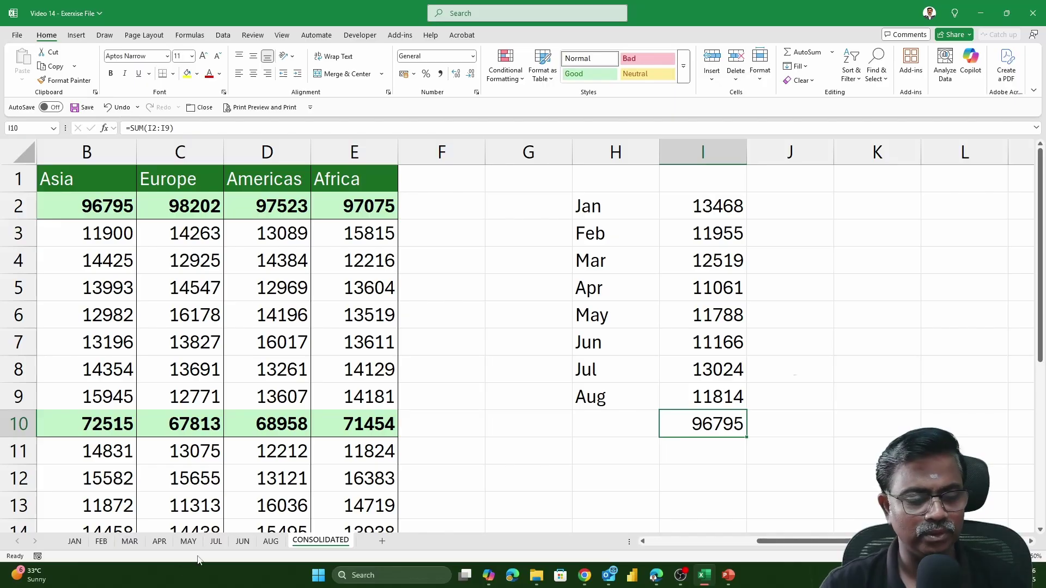
# Unhide the START and END sheets together
pyautogui.rightClick(80, 548)
pyautogui.click(85, 505)
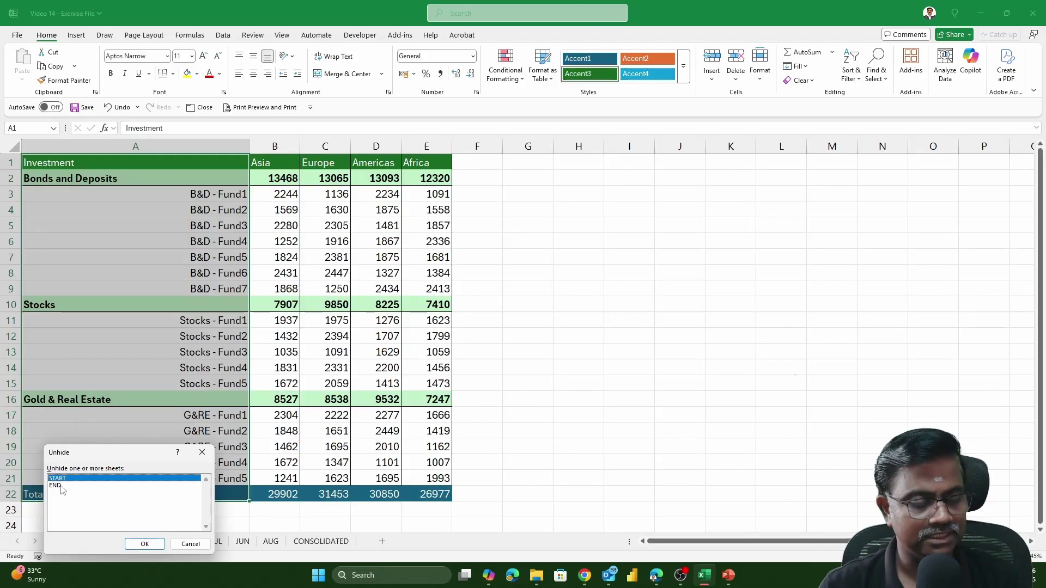
pyautogui.keyDown('ctrl'); pyautogui.click(61, 486); pyautogui.keyUp('ctrl')
pyautogui.click(152, 545)
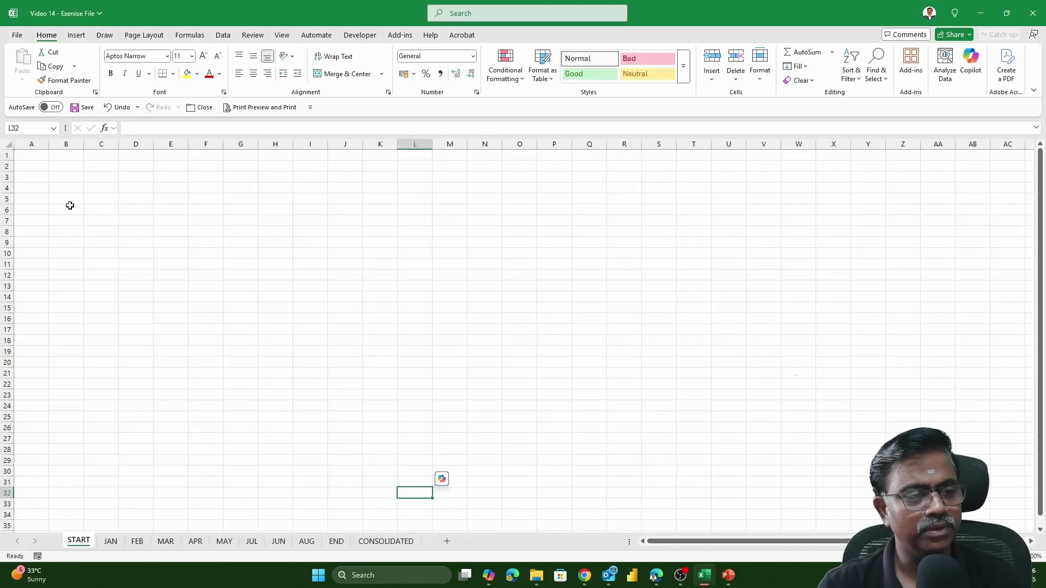
# Examine the contents and tab positions of the START and END sheets relative to the monthly sheets
pyautogui.moveTo(69, 206); pyautogui.dragTo(591, 405)
pyautogui.click(207, 180)
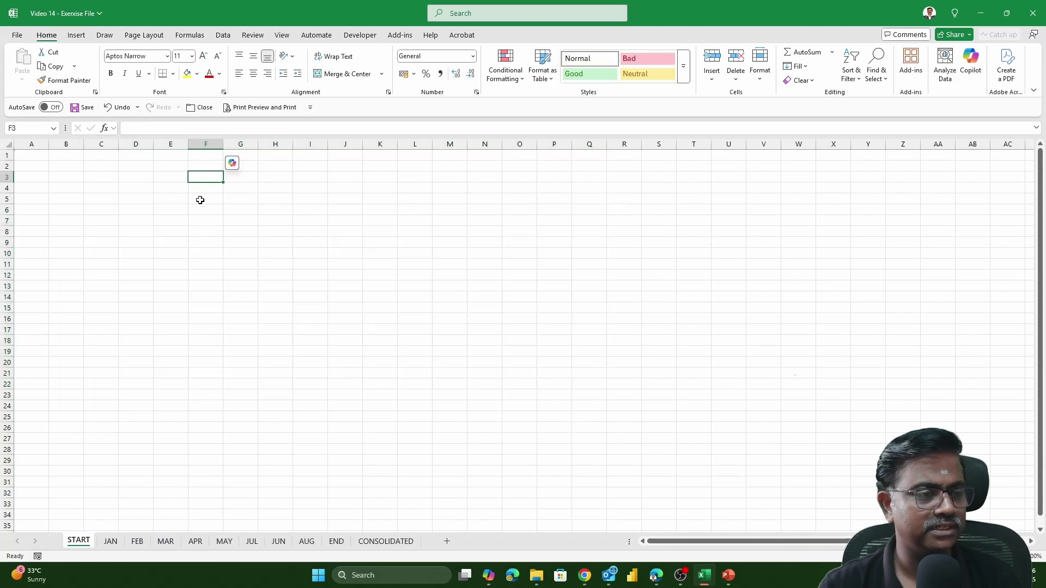
pyautogui.click(110, 542)
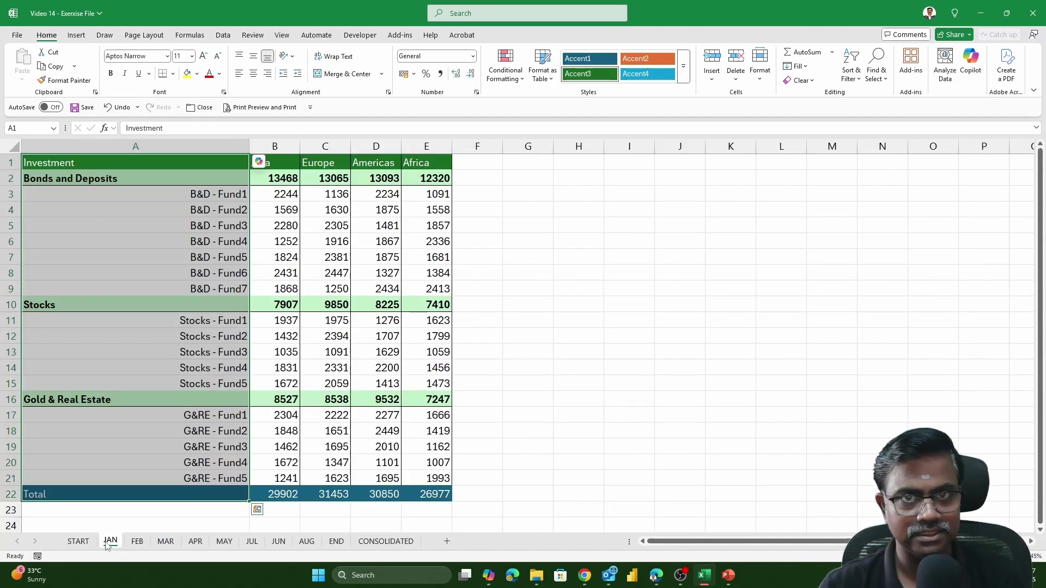
pyautogui.click(77, 541)
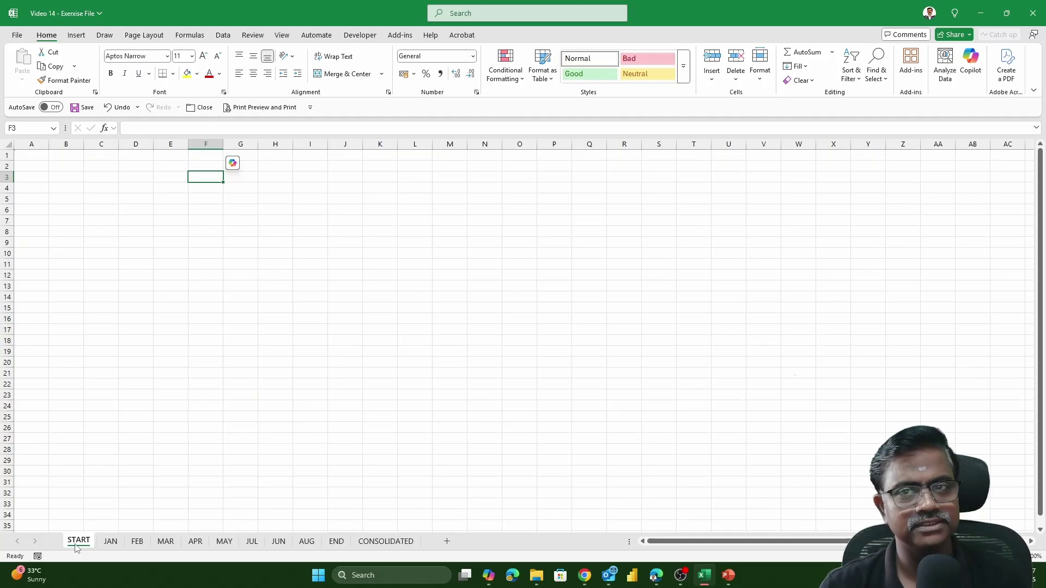
pyautogui.click(335, 542)
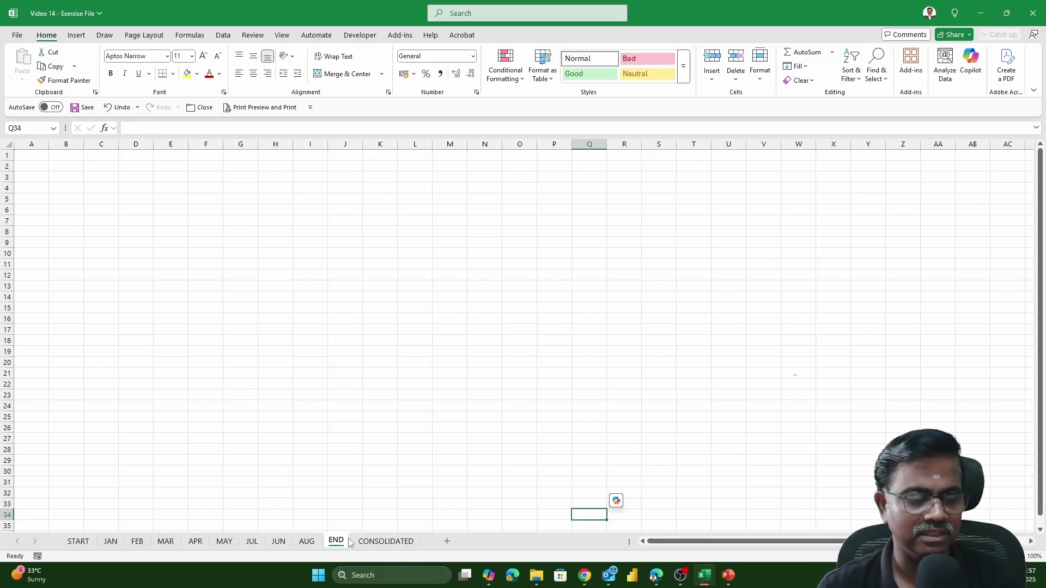
# Change the sheet range of the cross-sheet sum in CONSOLIDATED cell B2 so the formula reads =SUM(START:END!B2)
pyautogui.click(355, 542)
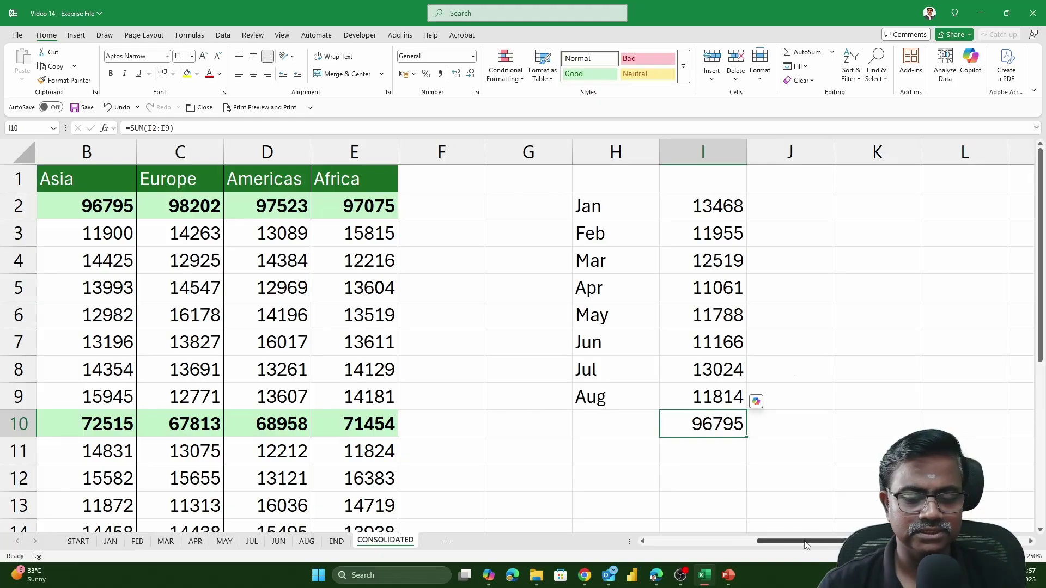
pyautogui.hscroll(-3, 807, 545)
pyautogui.click(383, 204)
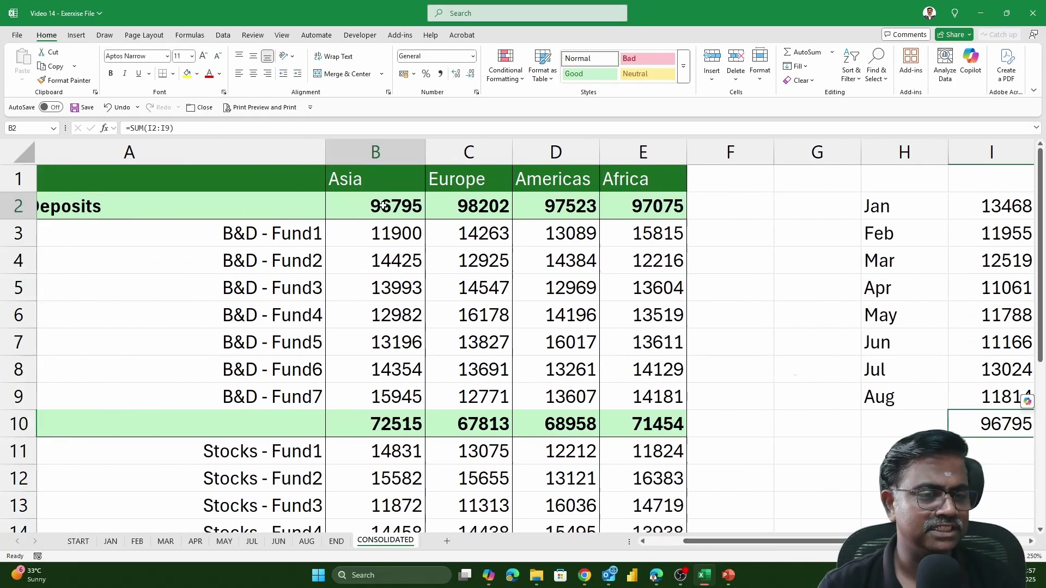
pyautogui.write('=SUM(JAN:AUG!B2)')
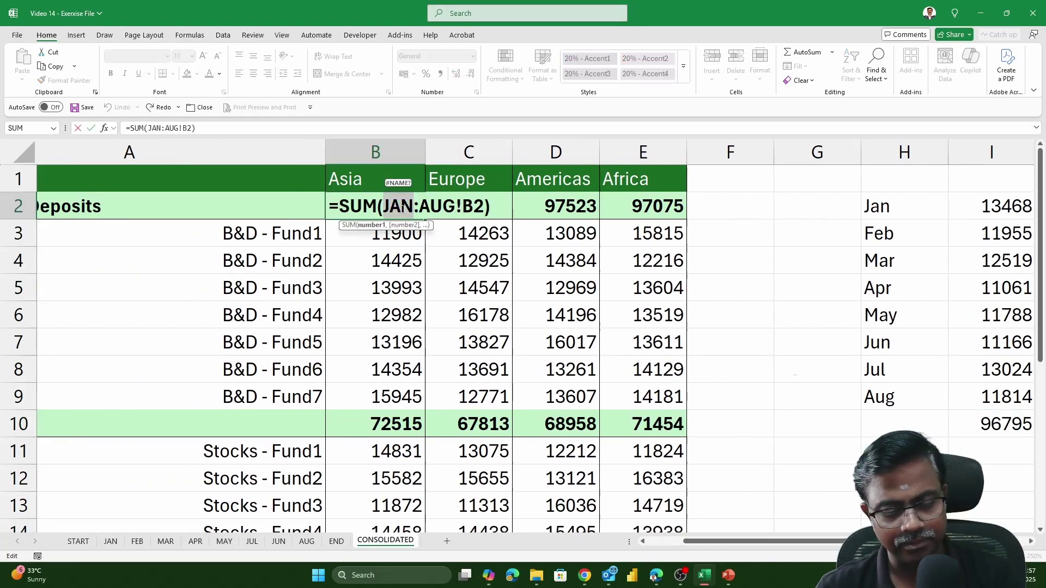
pyautogui.write('START')
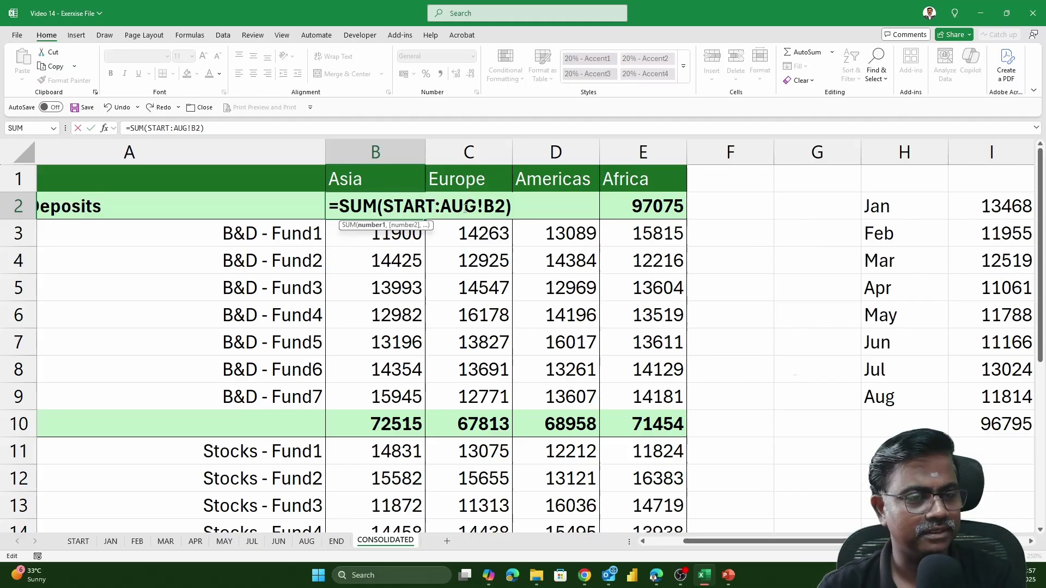
pyautogui.doubleClick(466, 207)
pyautogui.write('END')
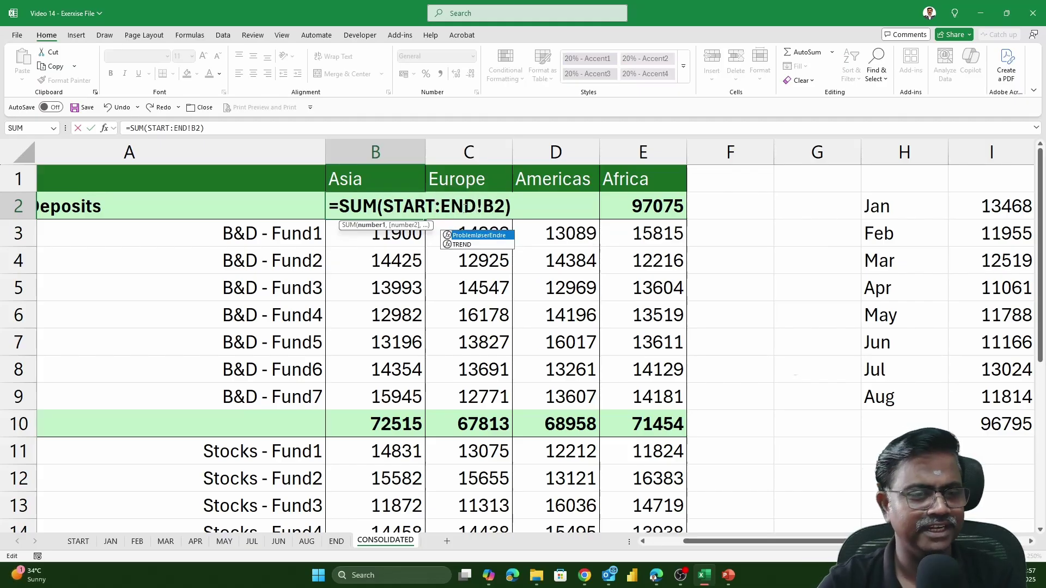
pyautogui.press('Return')
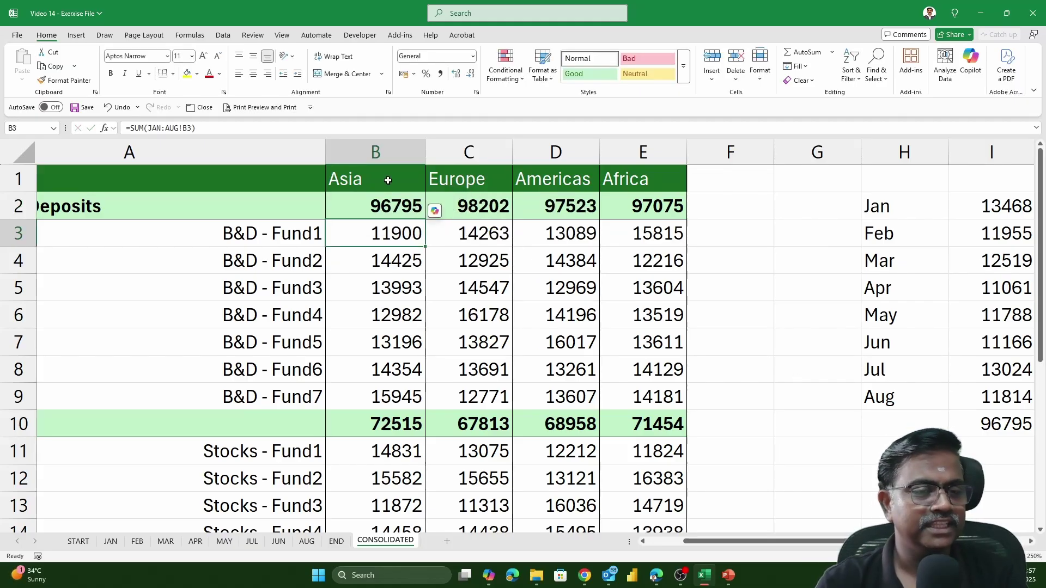
# Copy the START:END formula from B2 into B2:E22 by pasting only formulas, and check the formula in B2
pyautogui.click(397, 205)
pyautogui.hotkey('ctrl', 'c')
pyautogui.hotkey('ctrl', 'shift', 'Down')
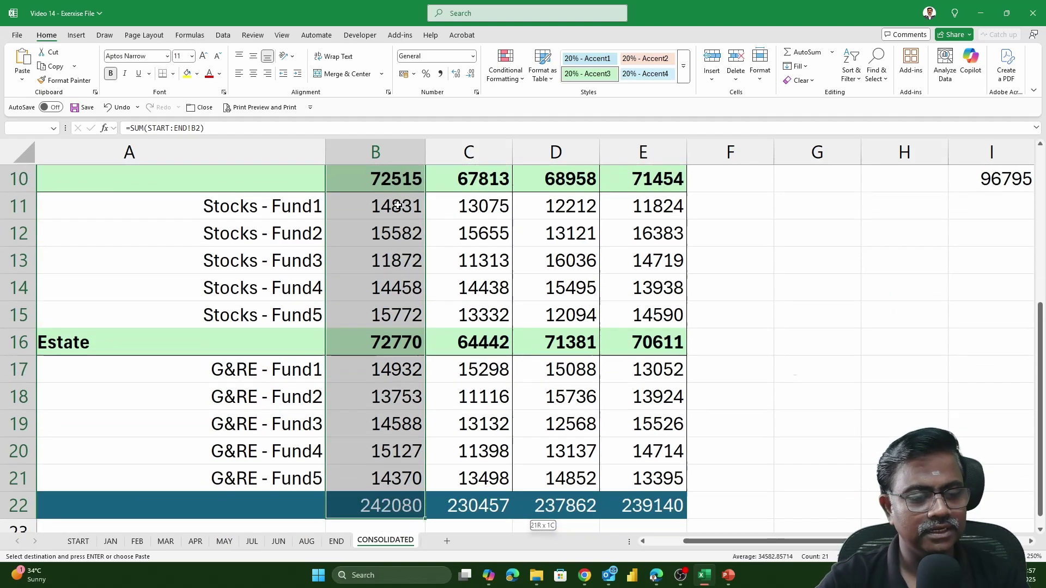
pyautogui.hotkey('shift', 'Right')
pyautogui.hotkey('shift', 'Right')
pyautogui.hotkey('shift', 'Right')
pyautogui.scroll(3, 399, 207)
pyautogui.hotkey('ctrl', 'alt', 'v')
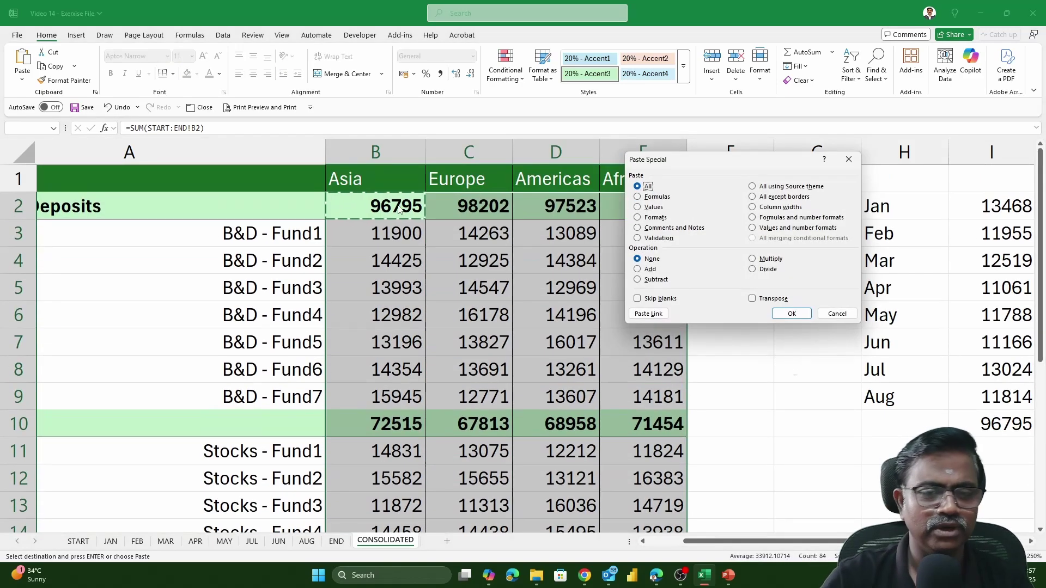
pyautogui.click(656, 197)
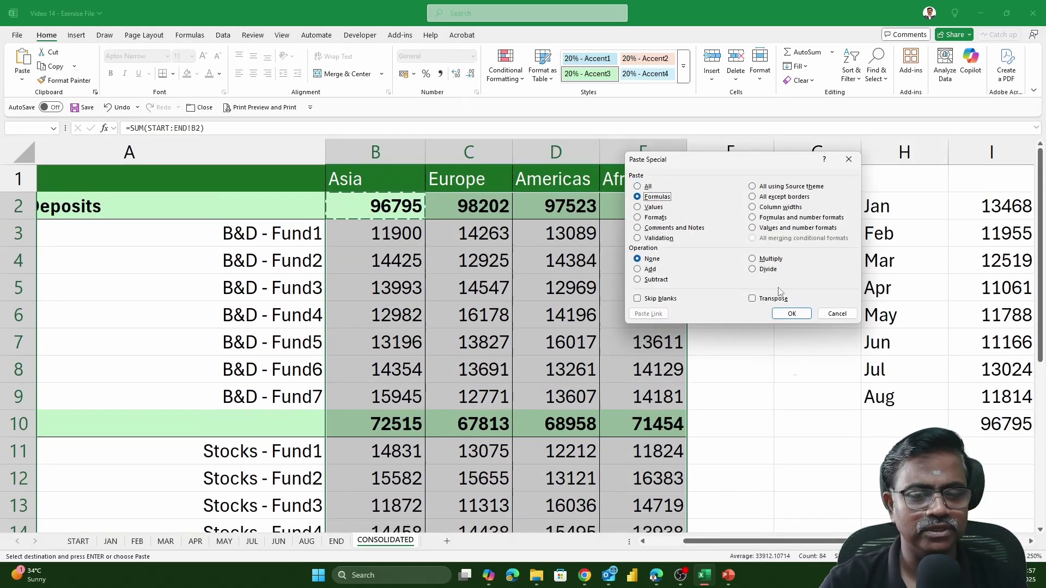
pyautogui.click(792, 314)
pyautogui.hotkey('ctrl', 'z')
pyautogui.doubleClick(405, 213)
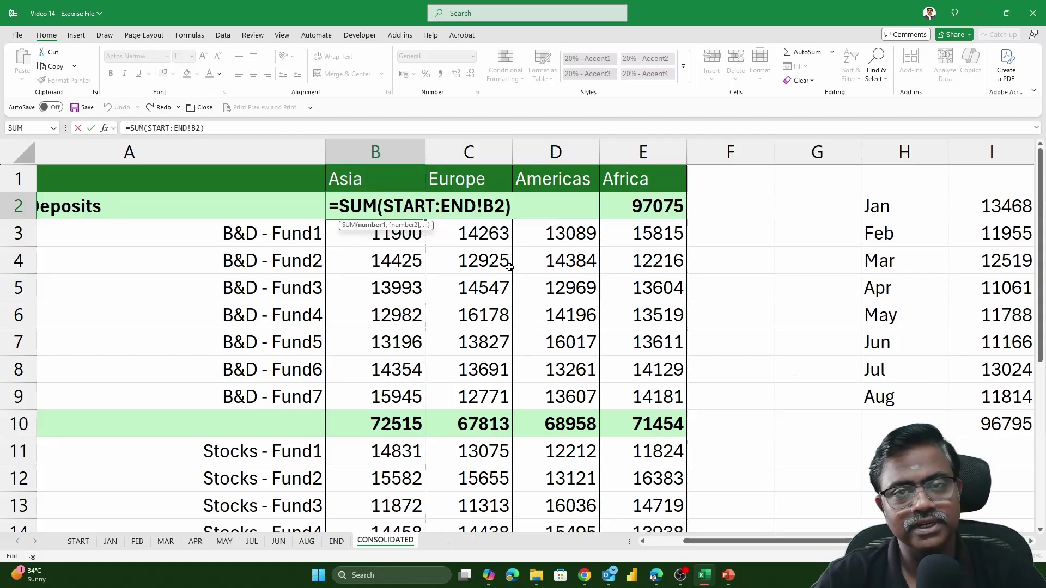
pyautogui.hotkey('ctrl', 'Return')
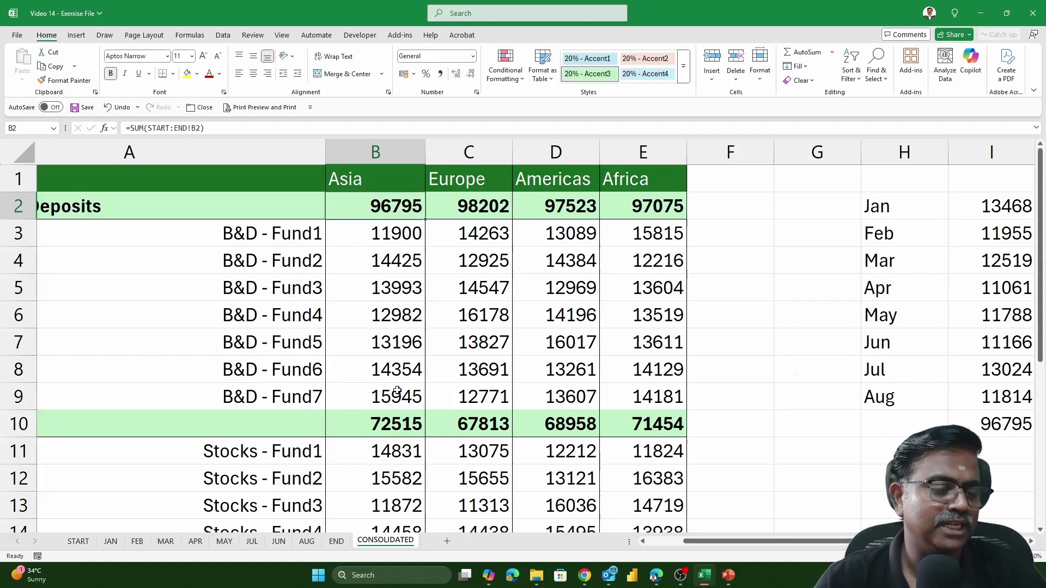
# Move the JUL sheet after END to test its effect on the CONSOLIDATED totals, and bring it back between FEB and MAR
pyautogui.moveTo(252, 542); pyautogui.dragTo(374, 548)
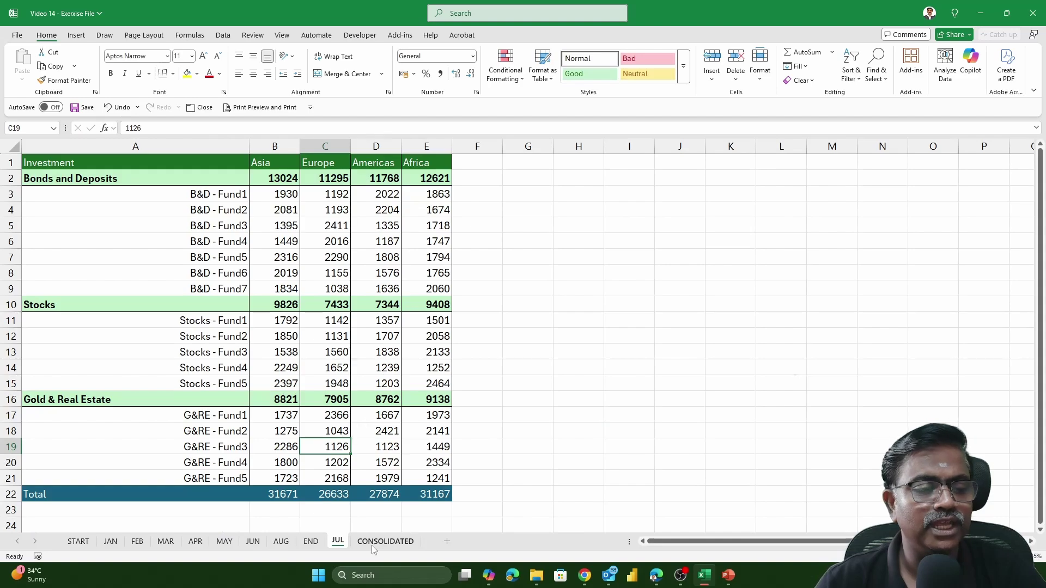
pyautogui.click(376, 544)
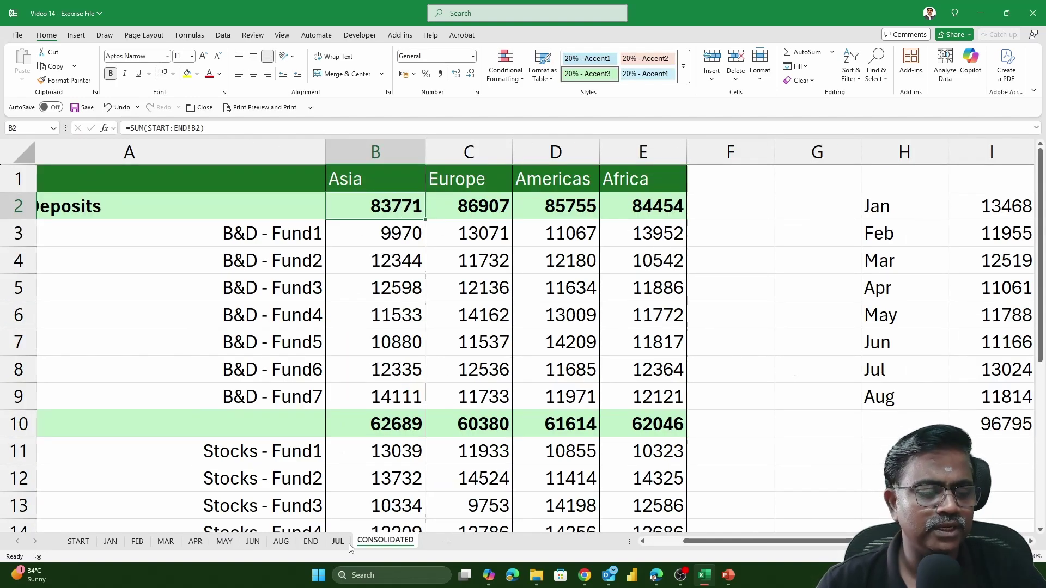
pyautogui.moveTo(343, 544); pyautogui.dragTo(179, 544)
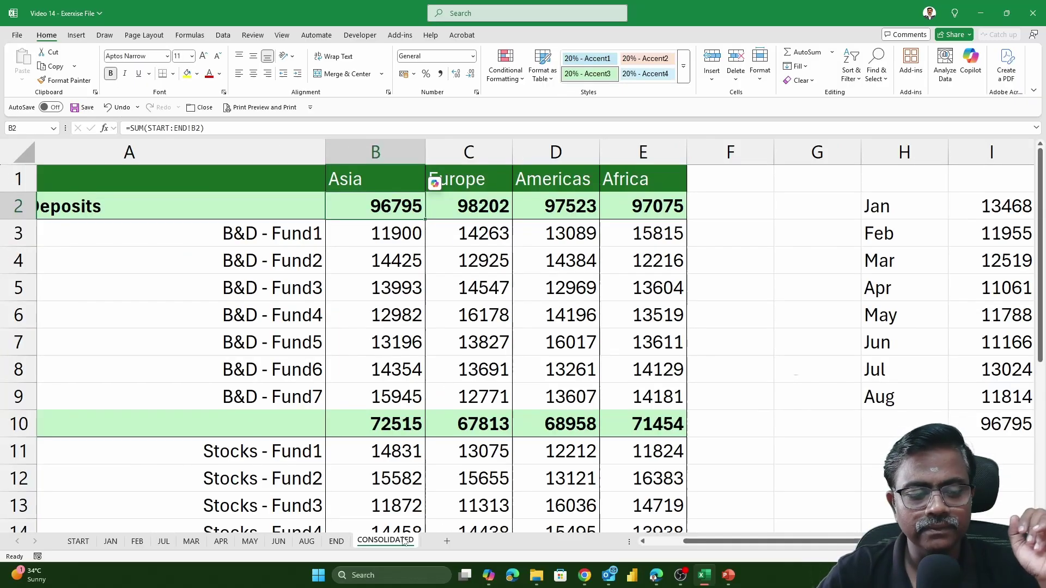
pyautogui.click(404, 541)
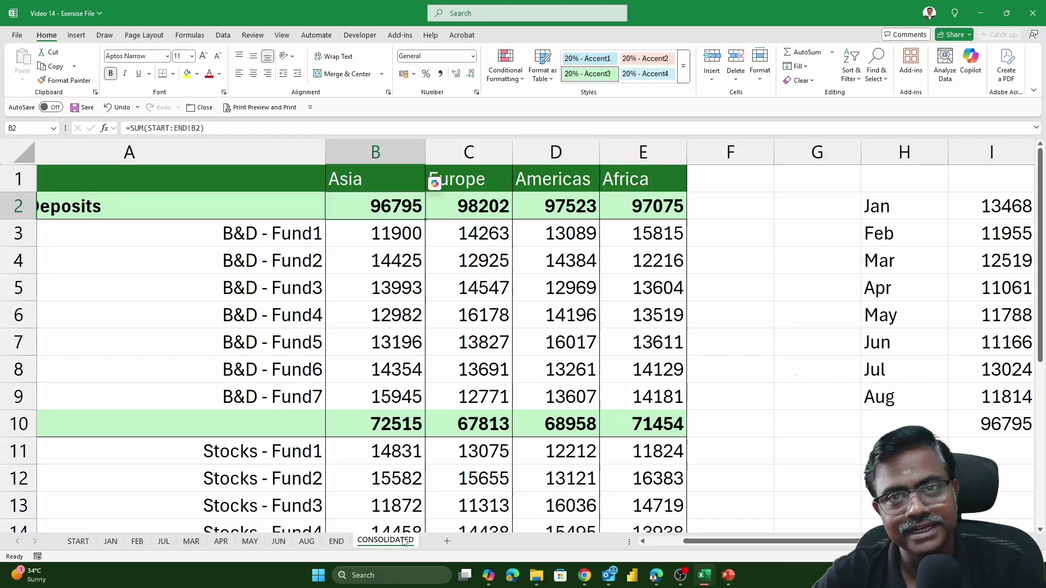